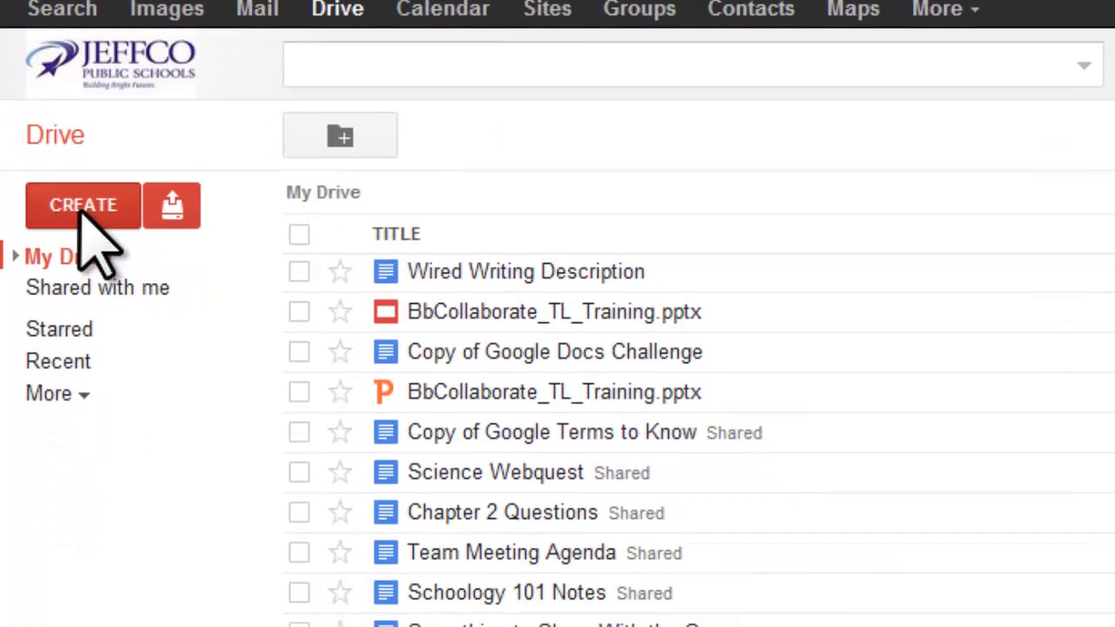
Start a new Google Slides presentation from Google Drive's CREATE menu.
click(83, 204)
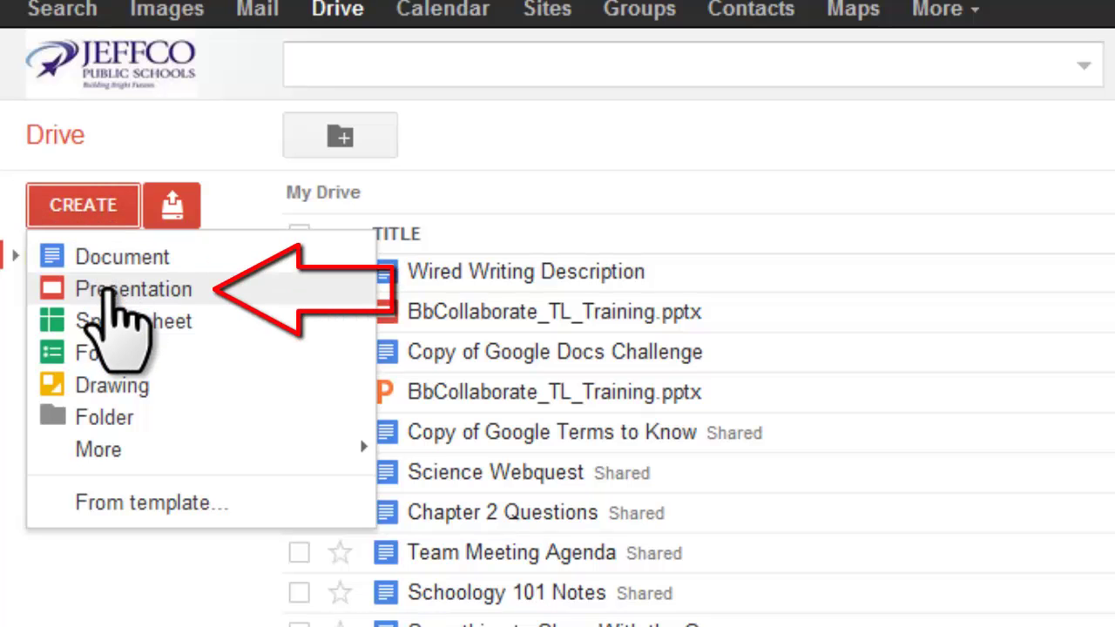
click(109, 292)
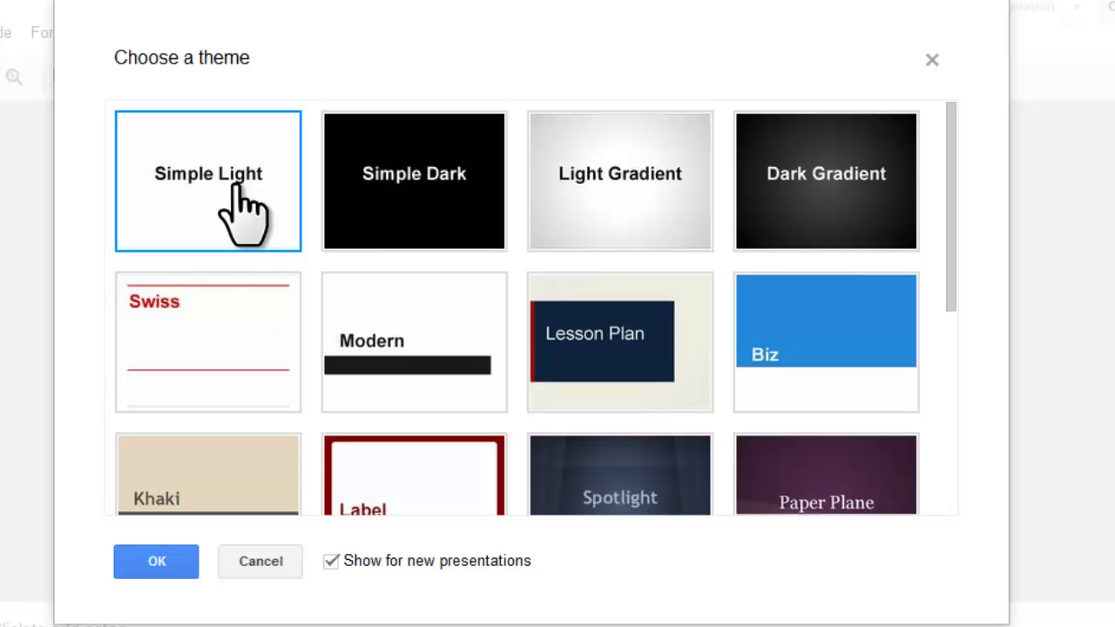
Accept the Simple Light theme and add two title-and-body slides, making three in total.
click(158, 565)
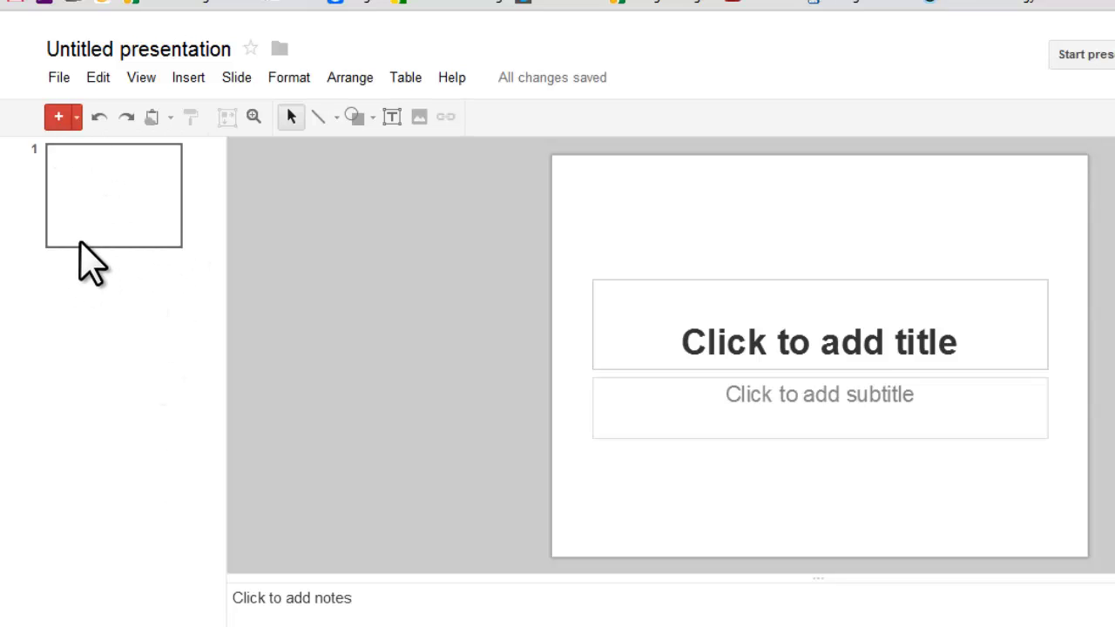
click(59, 119)
click(58, 118)
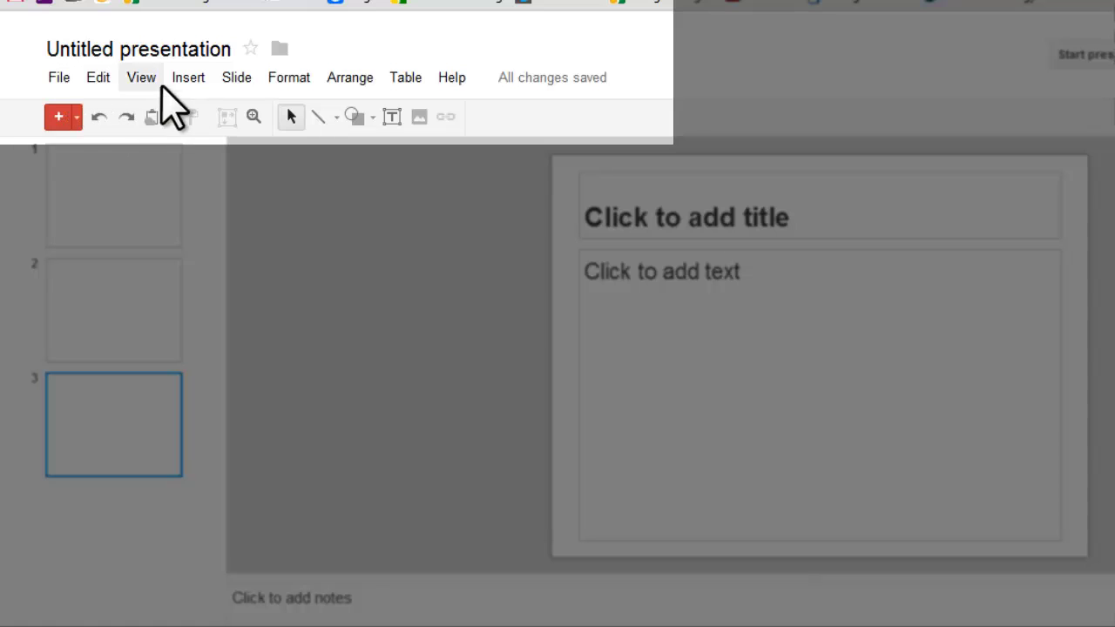
Change slide 1 to the Blank layout, removing its title and subtitle placeholders.
click(145, 202)
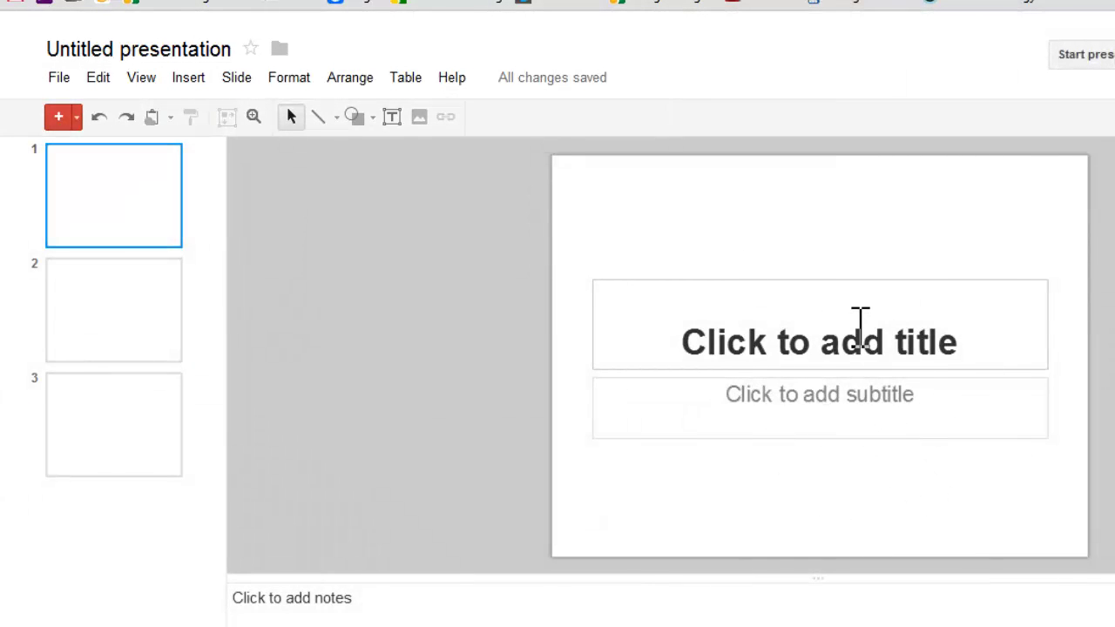
right_click(122, 215)
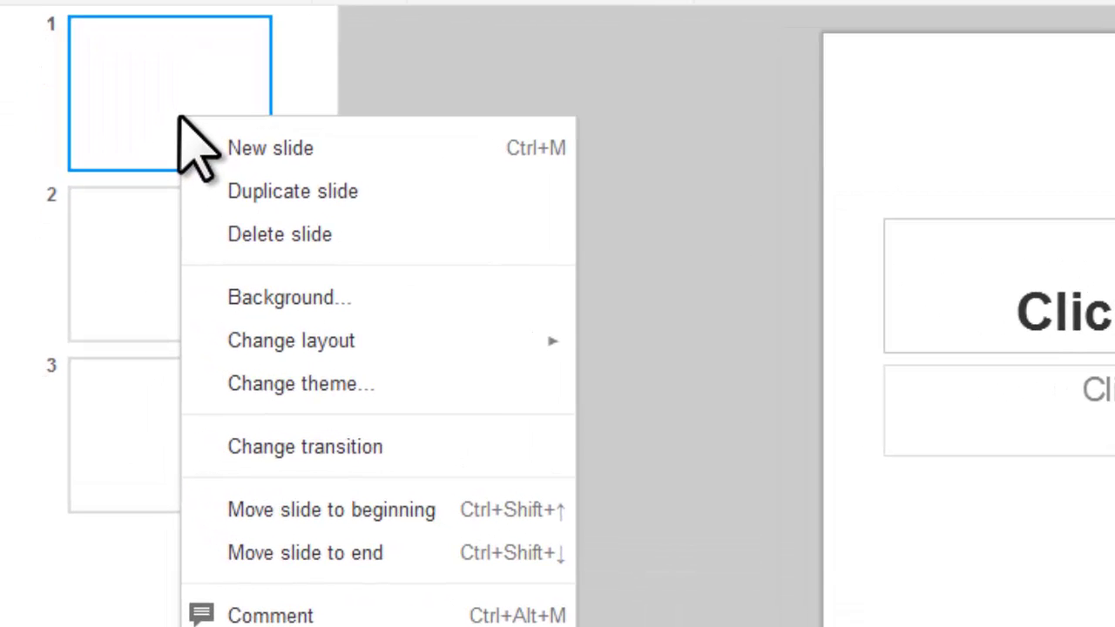
mouse_move(304, 337)
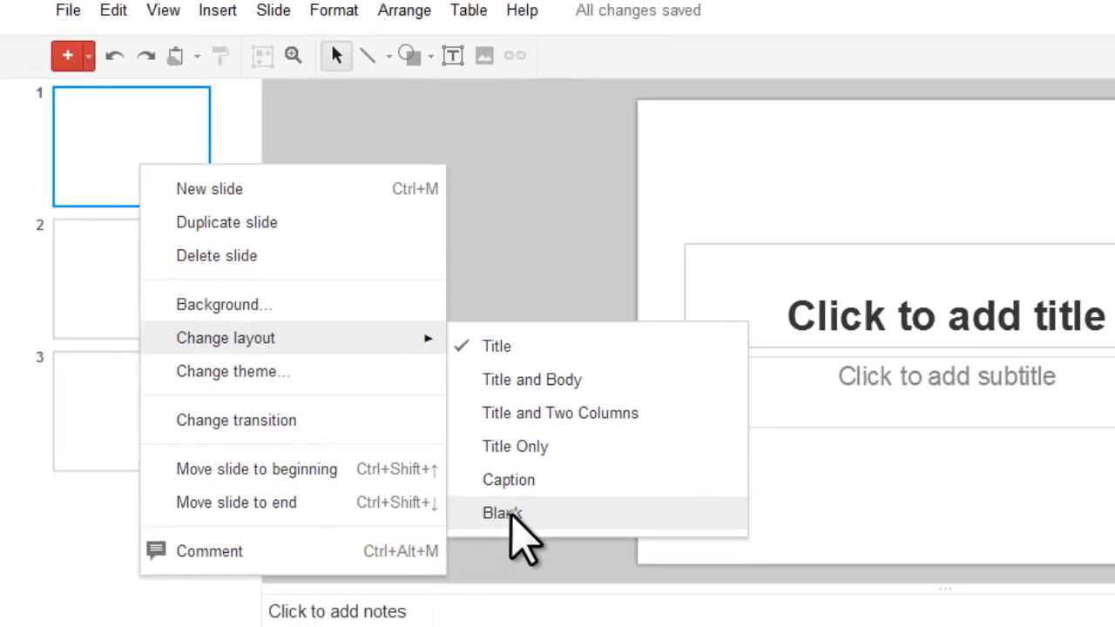
click(659, 567)
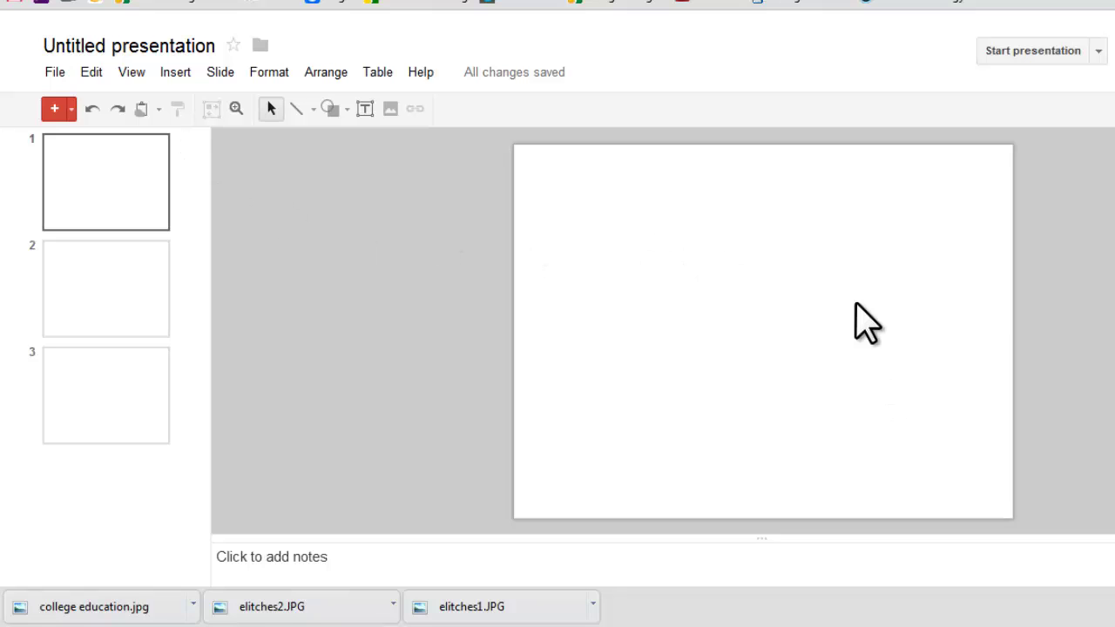
Upload the image college education.jpg onto slide 1.
click(174, 74)
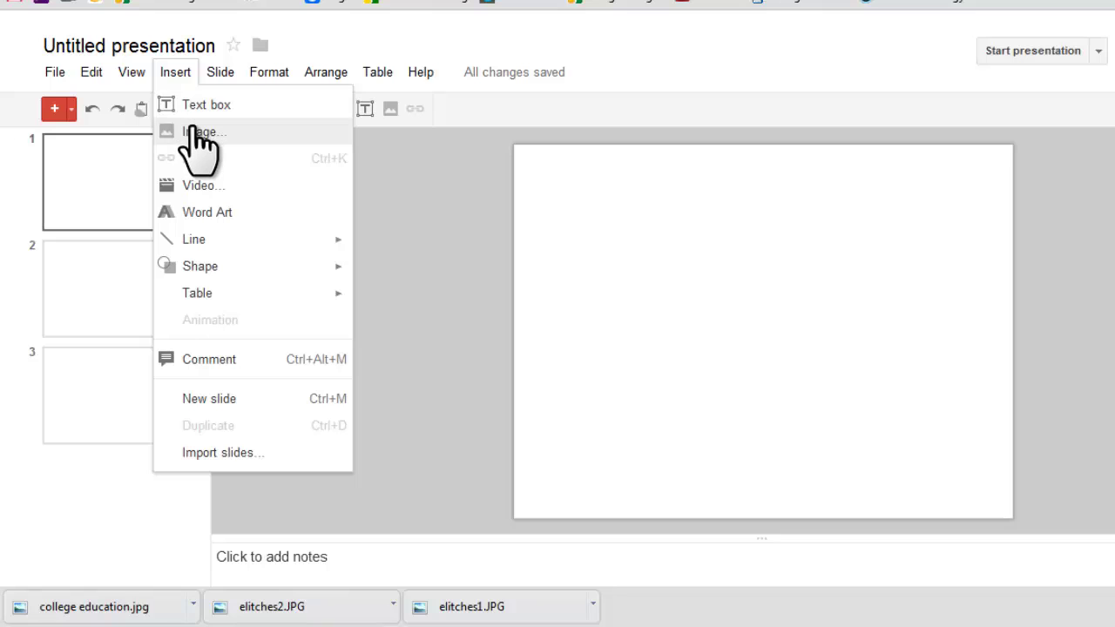
click(462, 209)
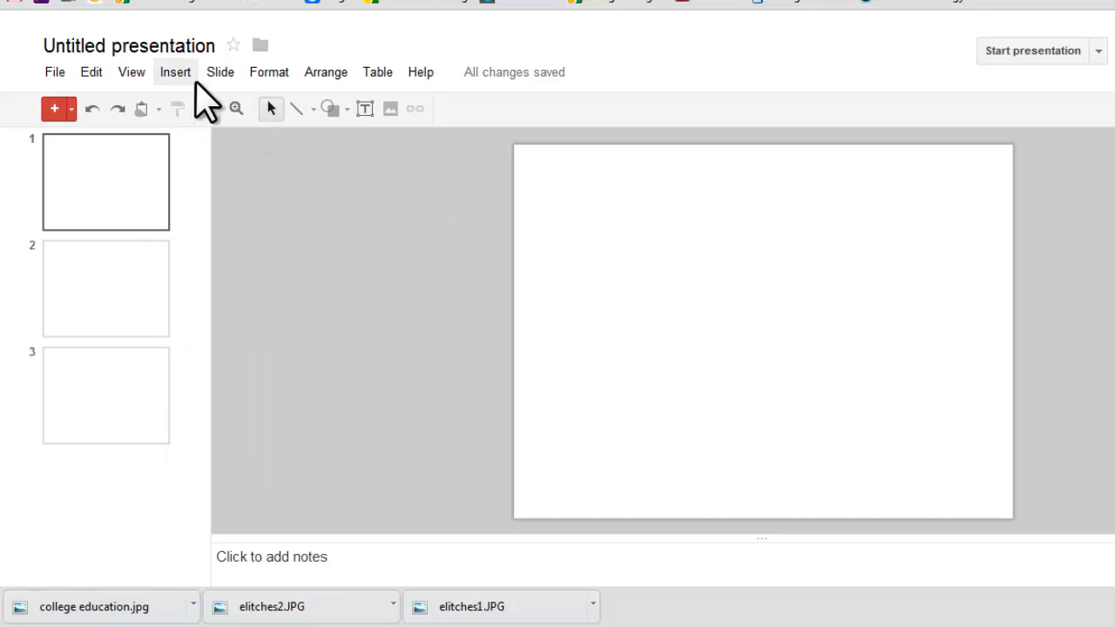
click(390, 110)
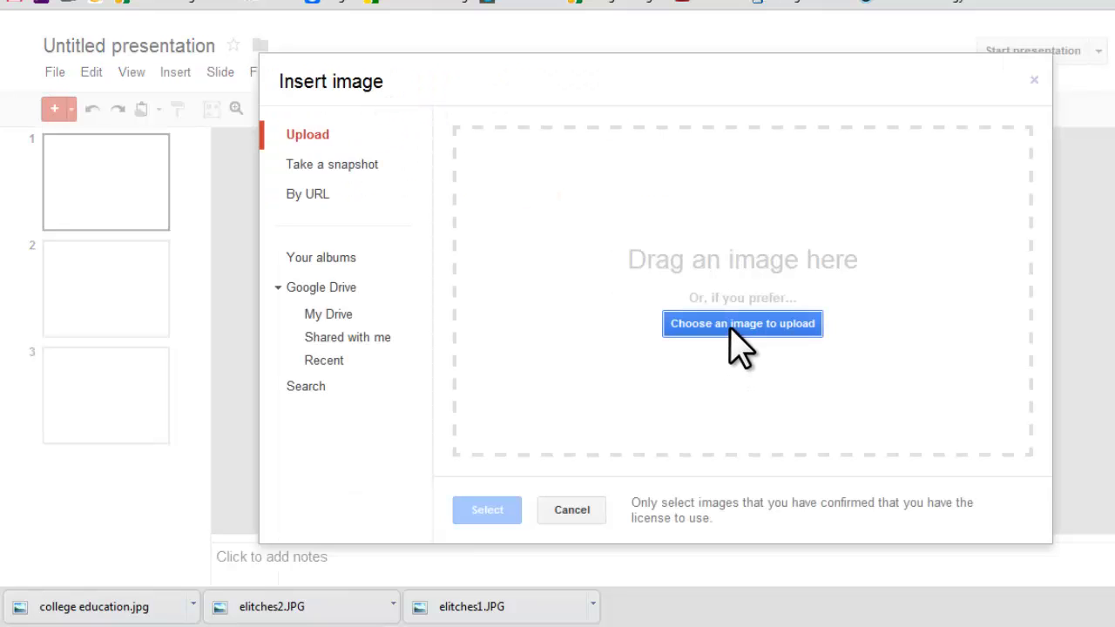
click(736, 325)
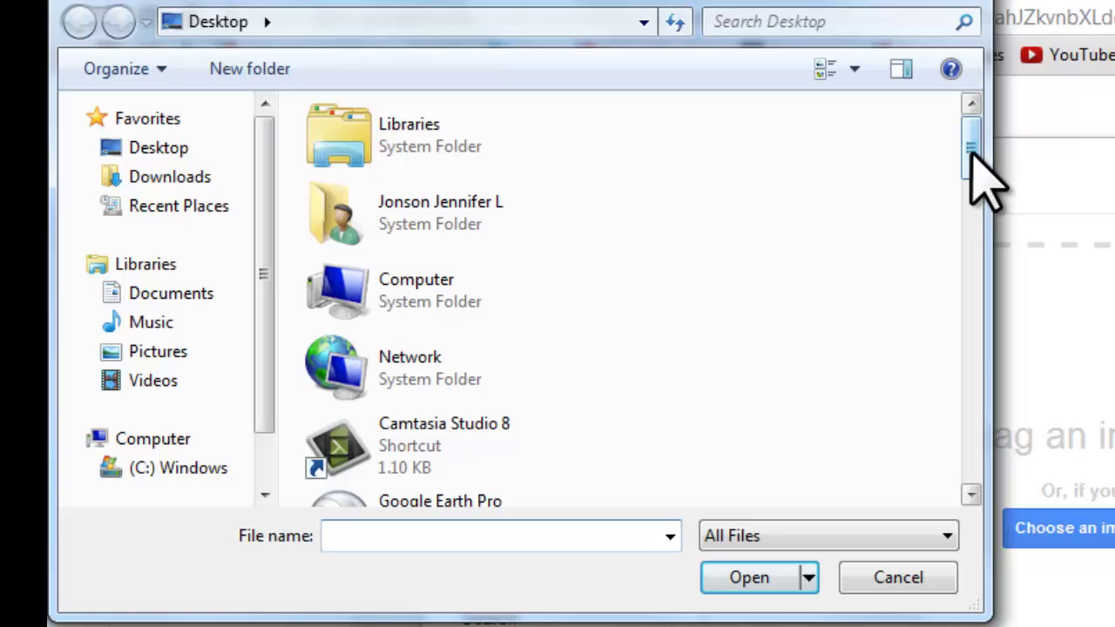
drag(639, 68, 639, 141)
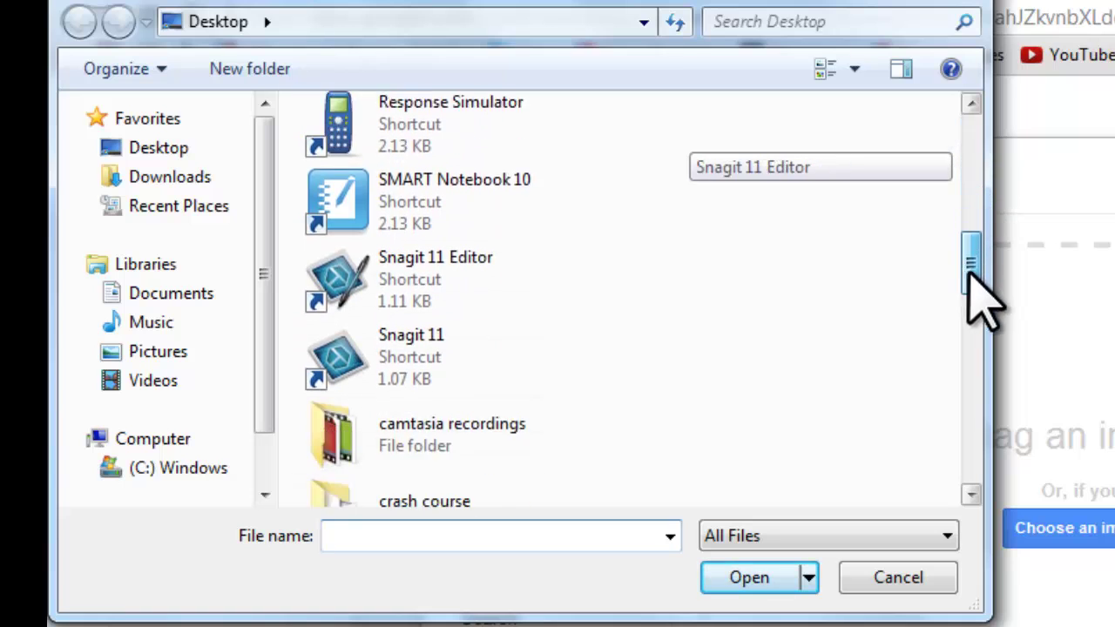
drag(969, 279, 1026, 413)
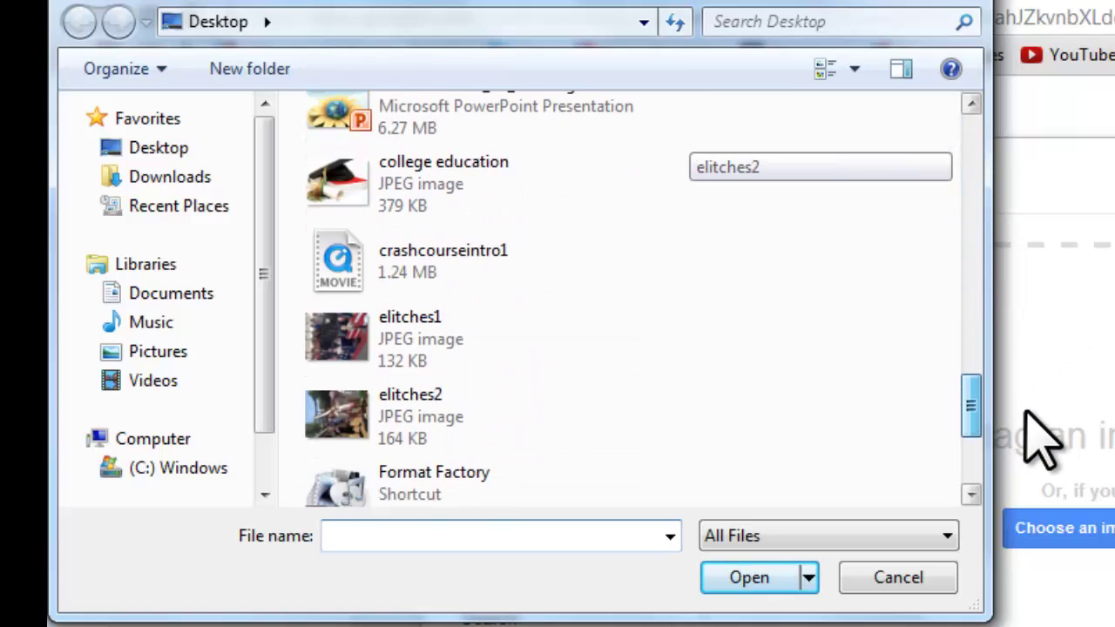
click(448, 203)
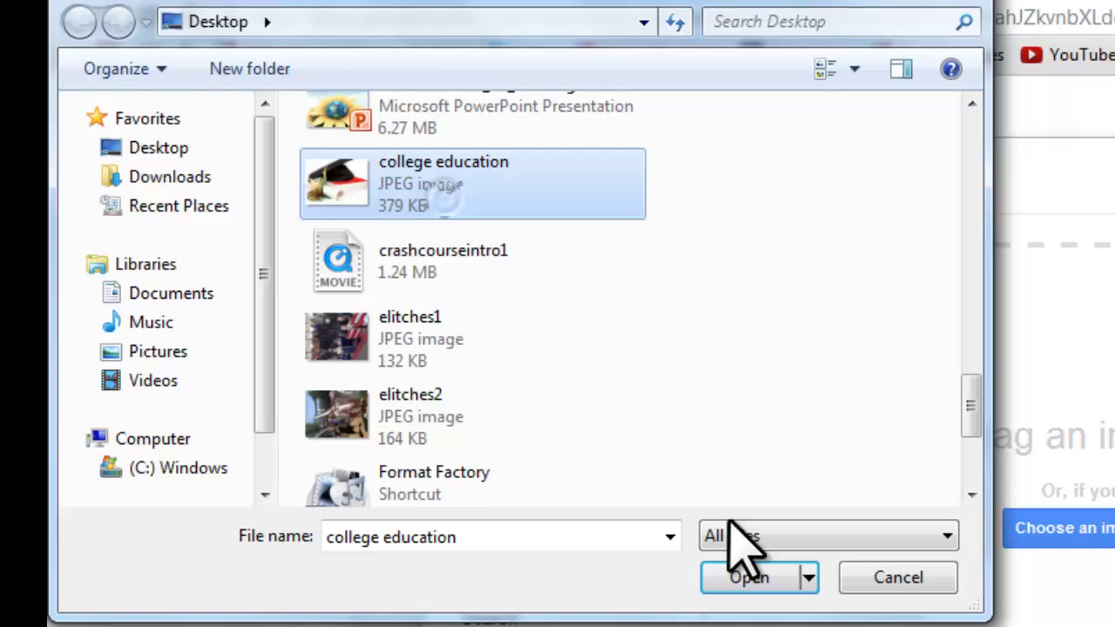
click(748, 579)
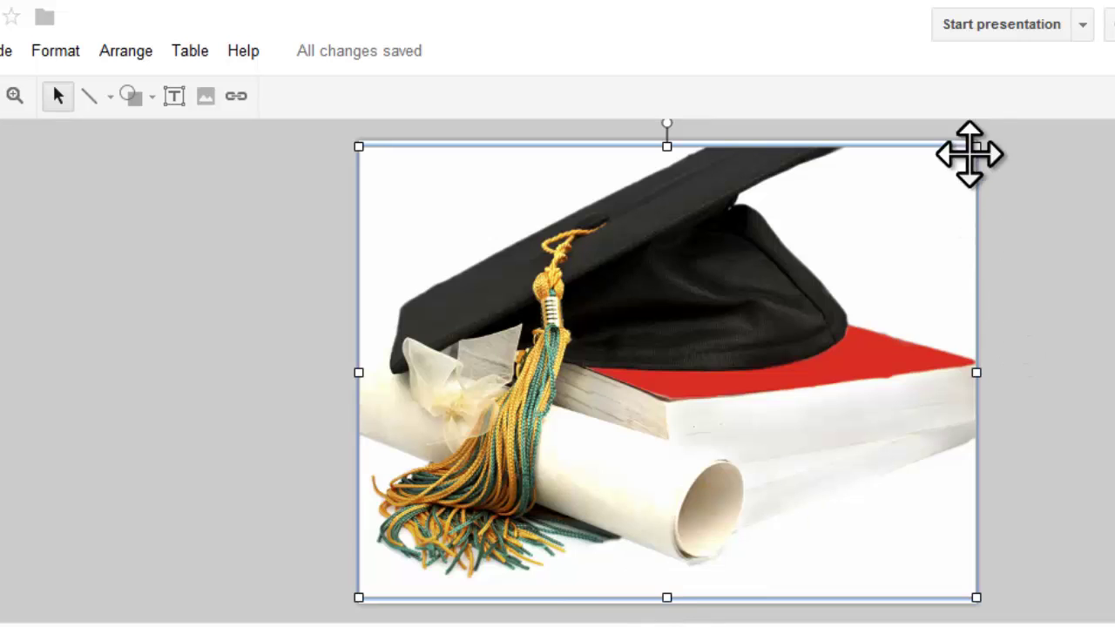
Shrink the graduation-cap picture and position it at the left middle of the slide.
drag(976, 148, 597, 424)
drag(504, 504, 725, 383)
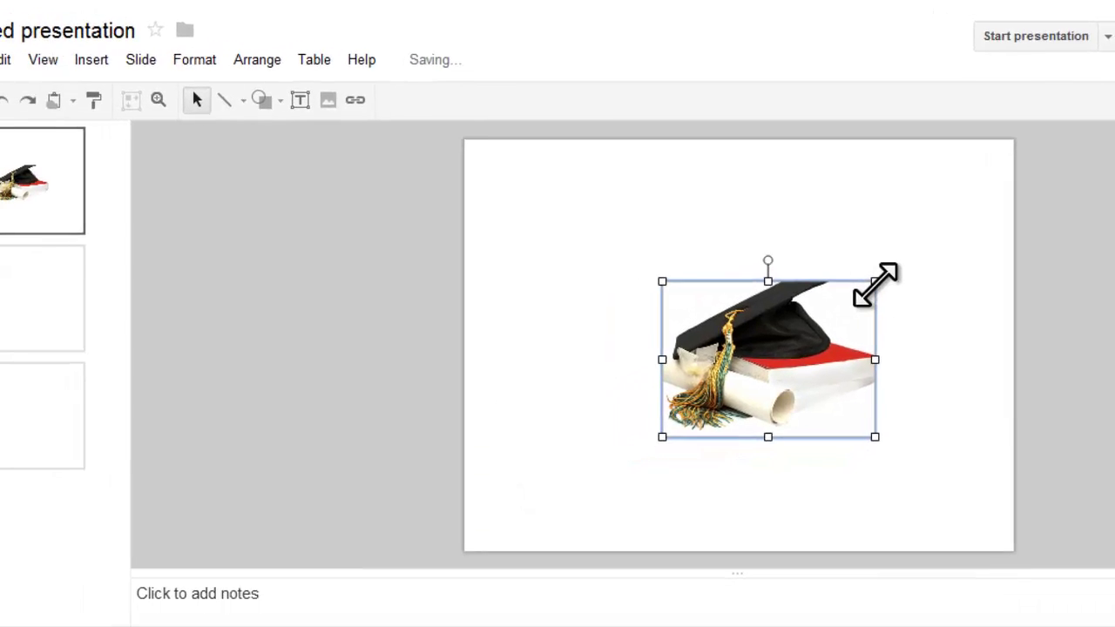
drag(820, 299, 623, 328)
click(739, 340)
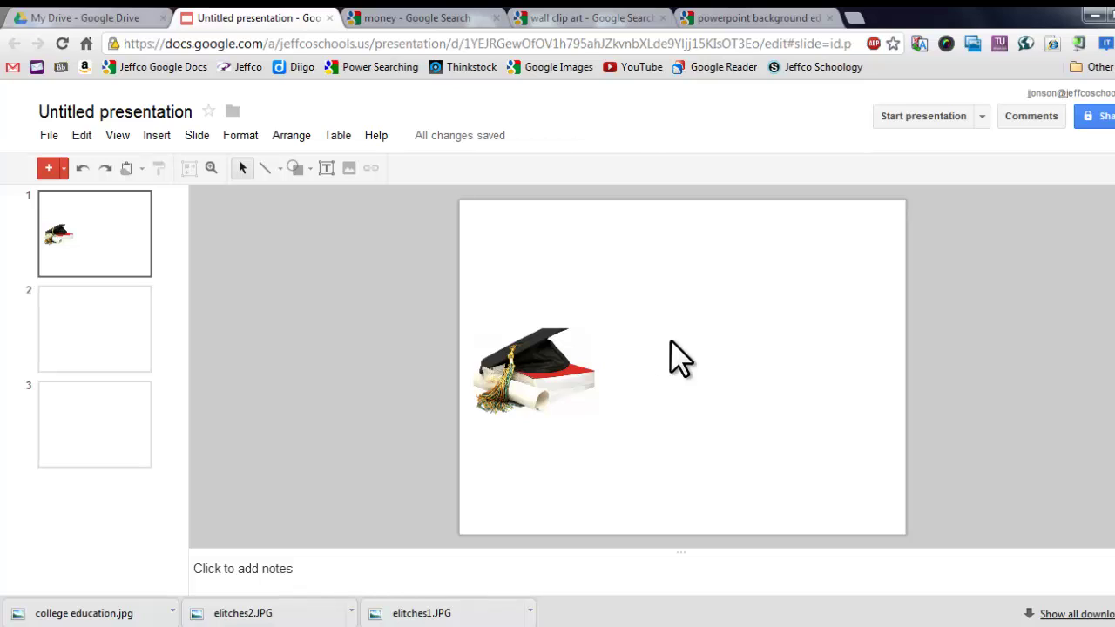
Go to the wall clip art results and pick up the orange brick-wall picture.
click(585, 20)
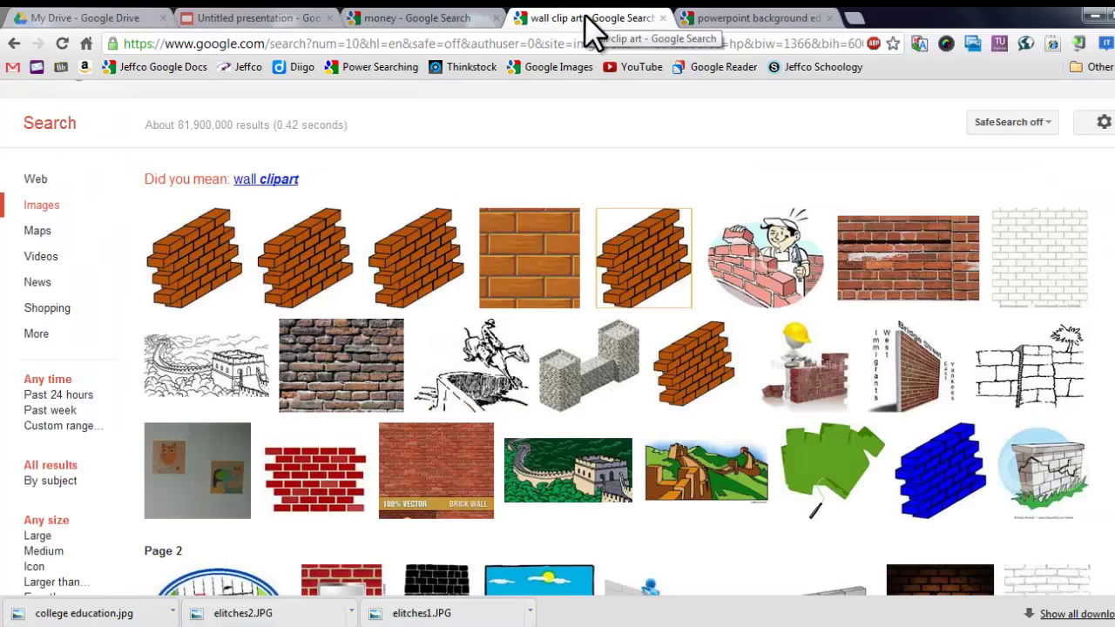
mouse_move(427, 292)
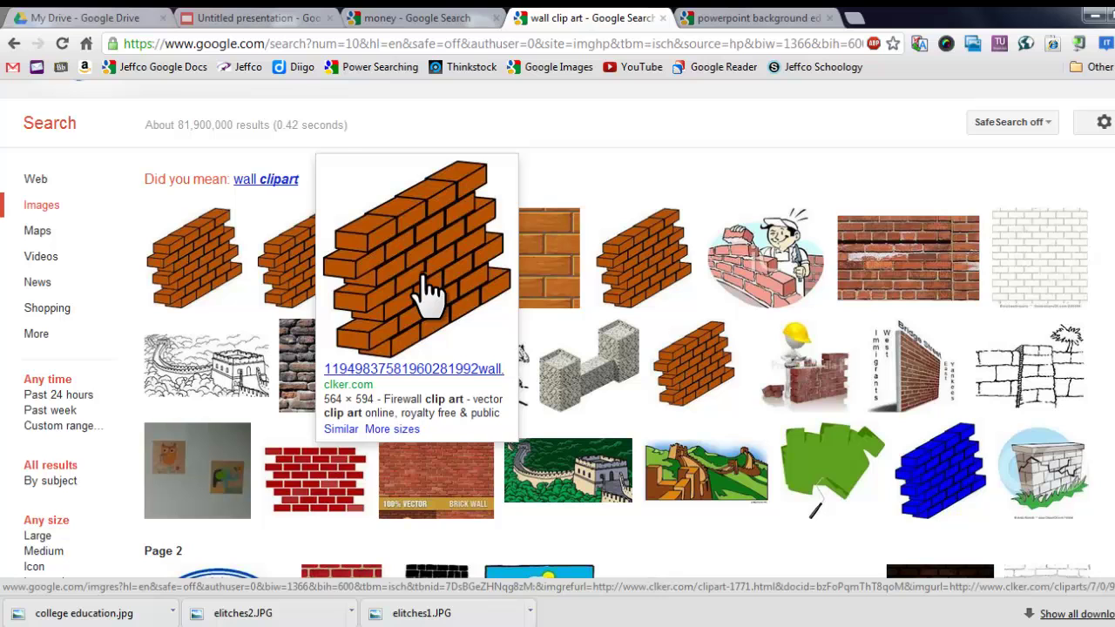
drag(427, 297, 321, 96)
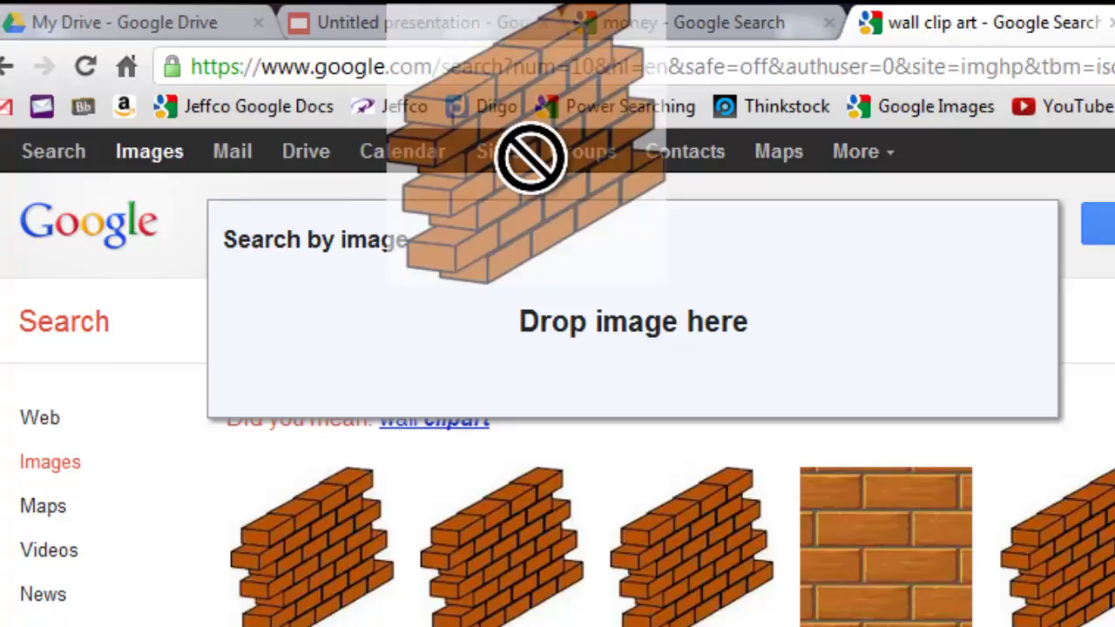
Drop the brick-wall clip art onto slide 1, enlarge it and place it beside the graduation cap.
drag(530, 157, 464, 31)
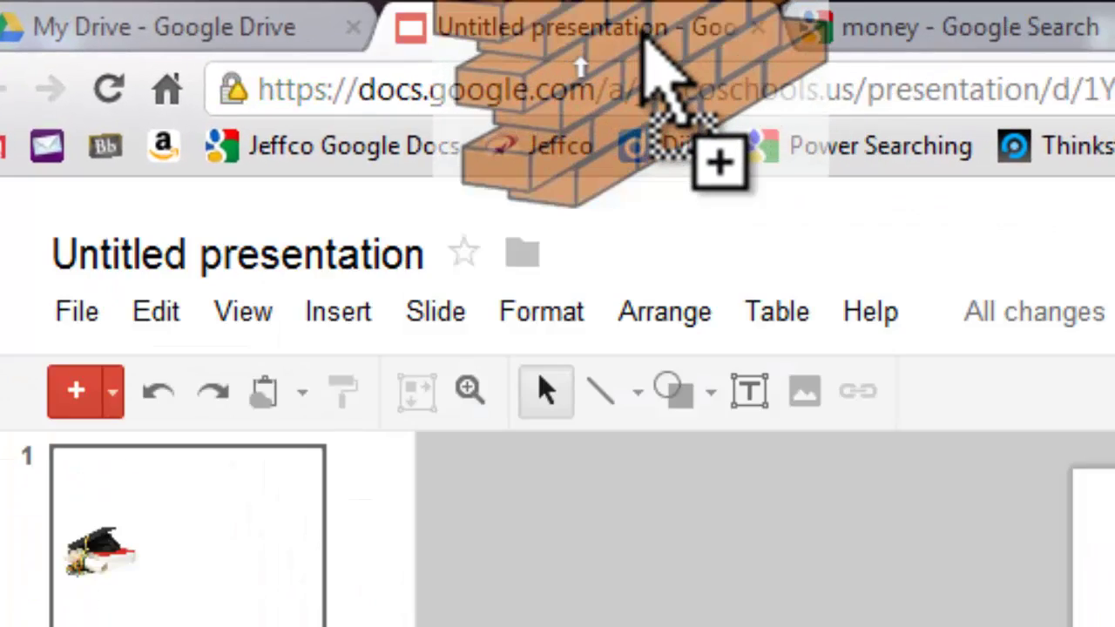
mouse_move(642, 39)
mouse_down()
mouse_move(649, 27)
mouse_move(645, 41)
mouse_up()
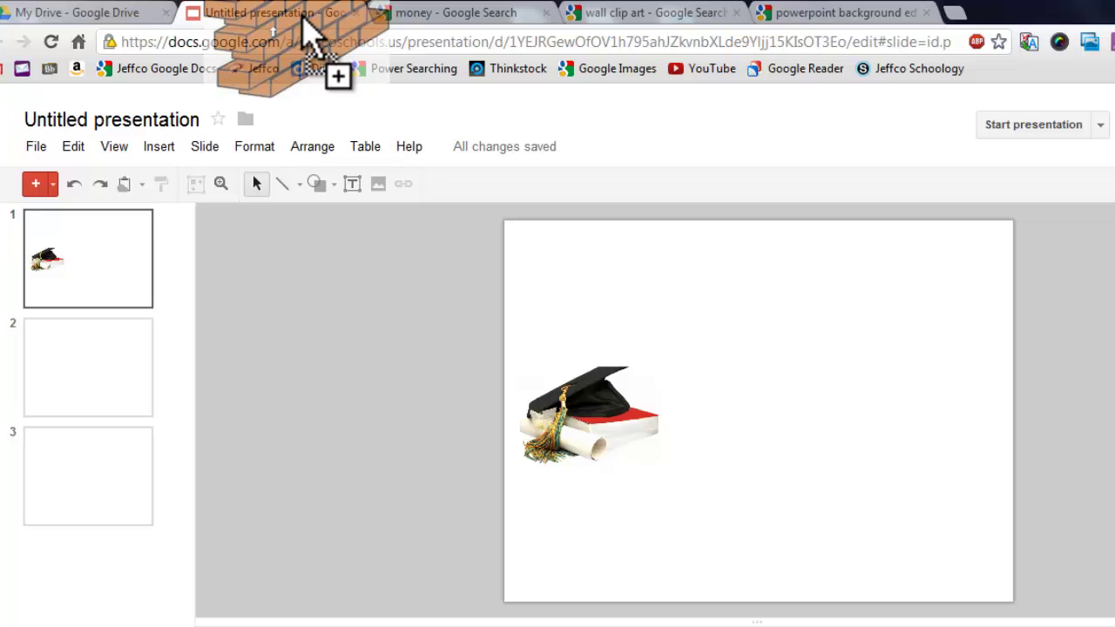
drag(304, 17, 806, 430)
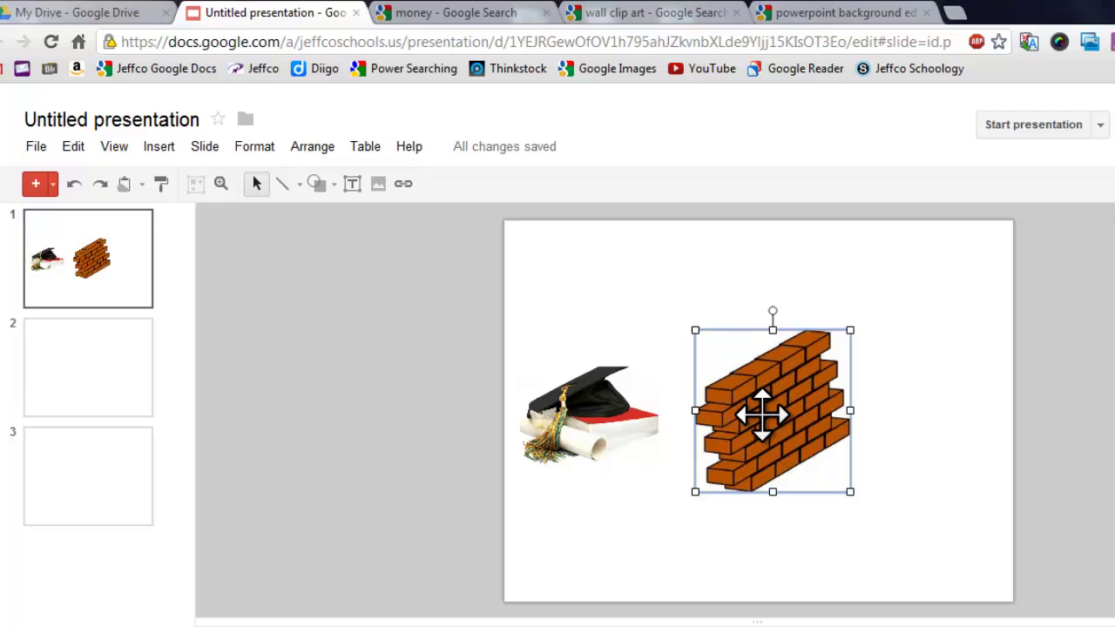
drag(761, 416, 723, 416)
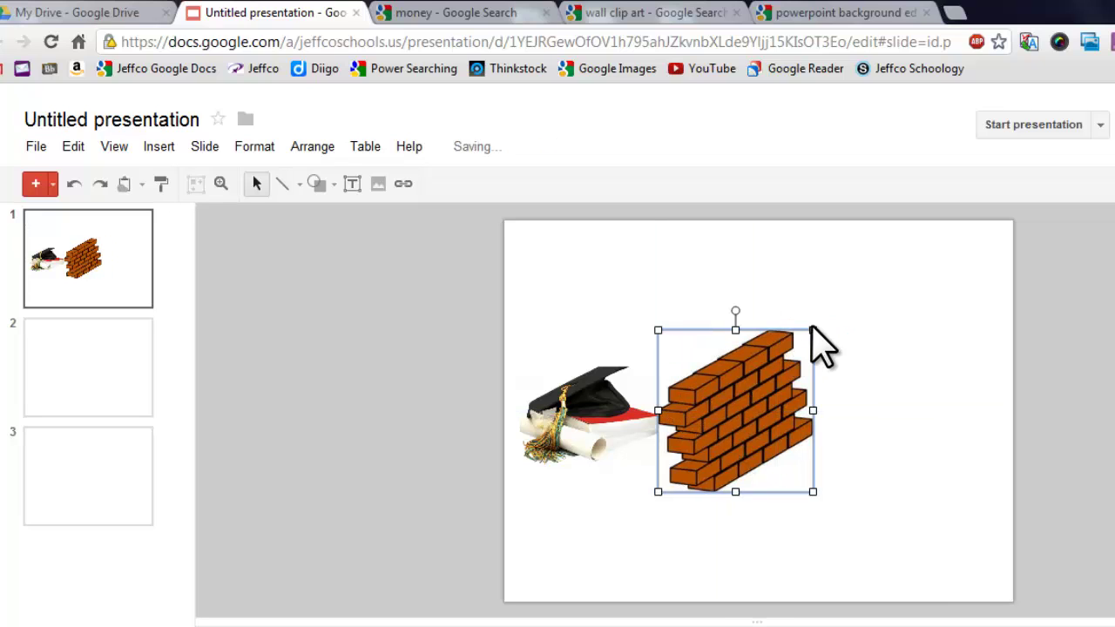
drag(814, 333, 893, 246)
drag(816, 360, 797, 437)
click(756, 296)
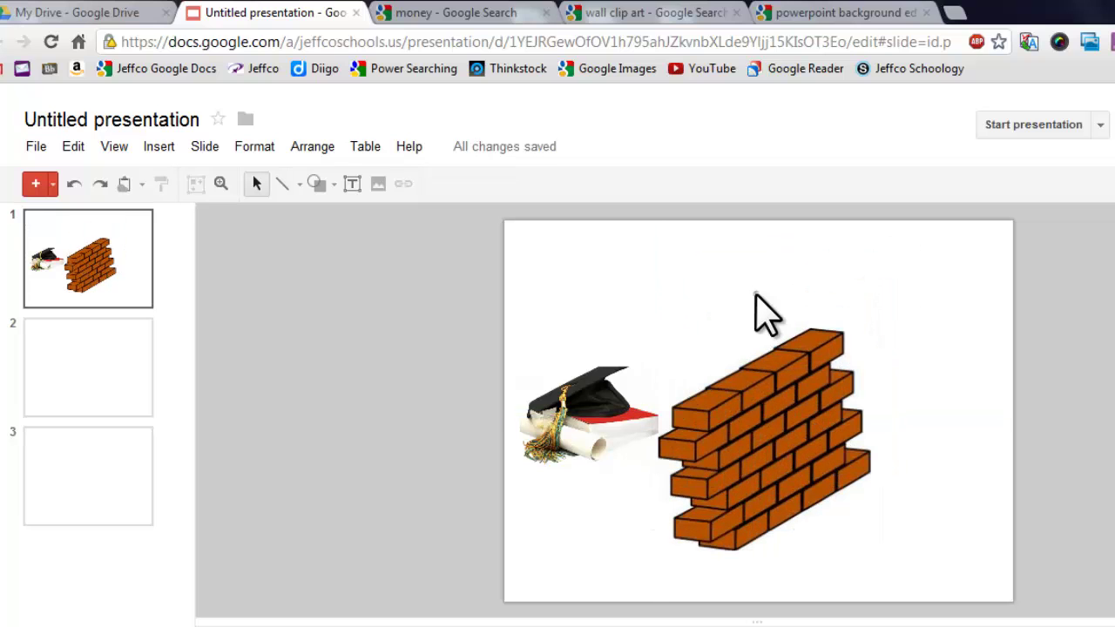
Drag the green 3D dollar-sign picture from the money results onto slide 1.
click(468, 14)
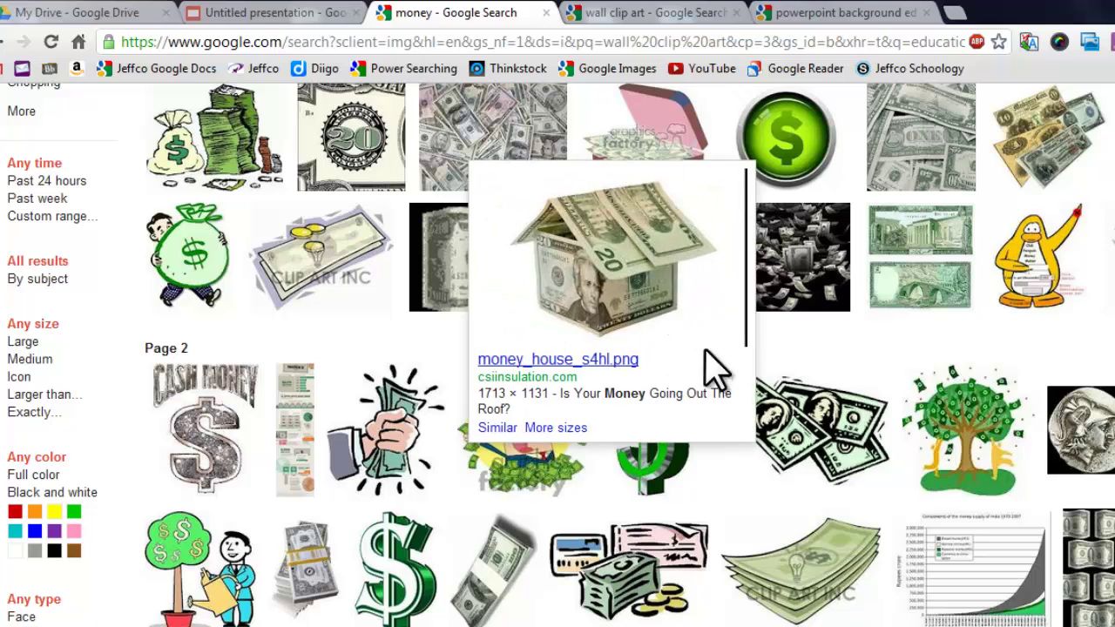
mouse_move(697, 489)
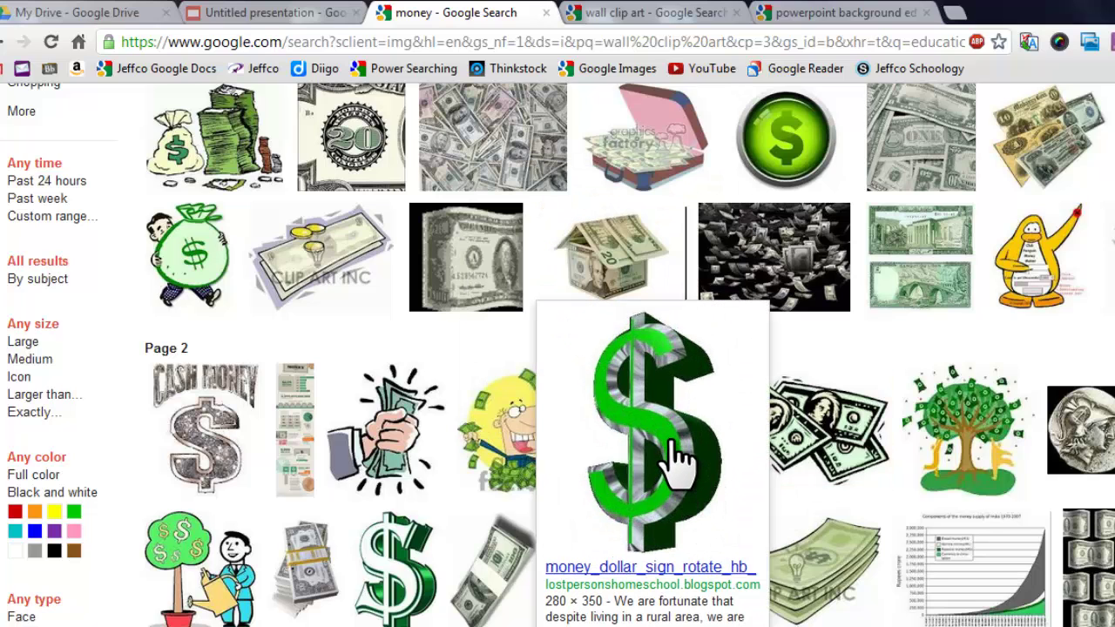
drag(669, 442, 674, 250)
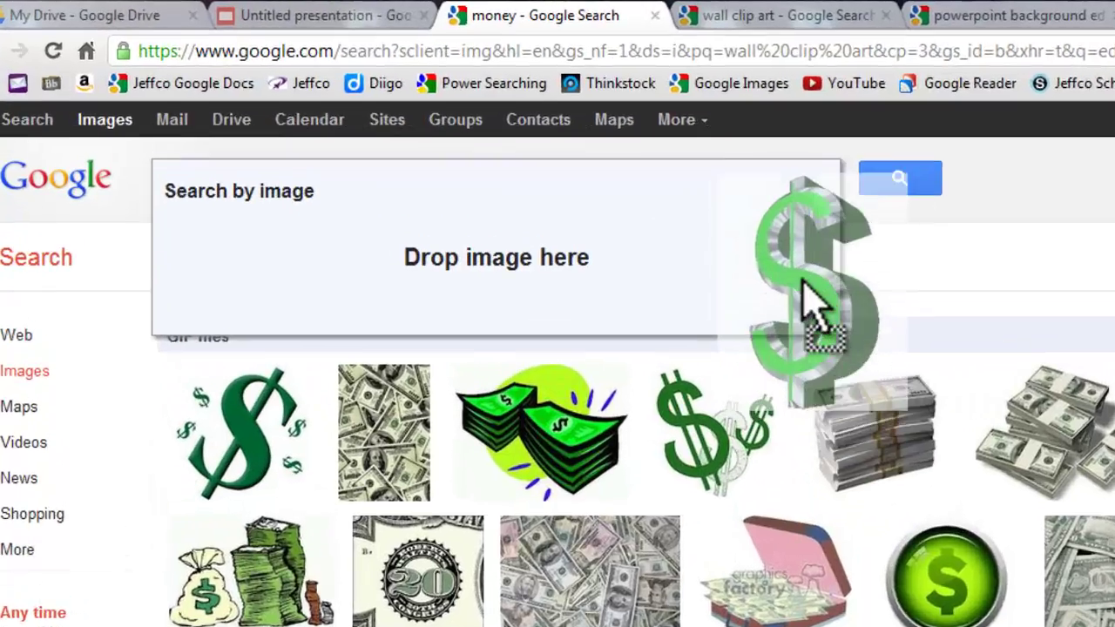
drag(803, 280, 366, 31)
drag(565, 83, 701, 314)
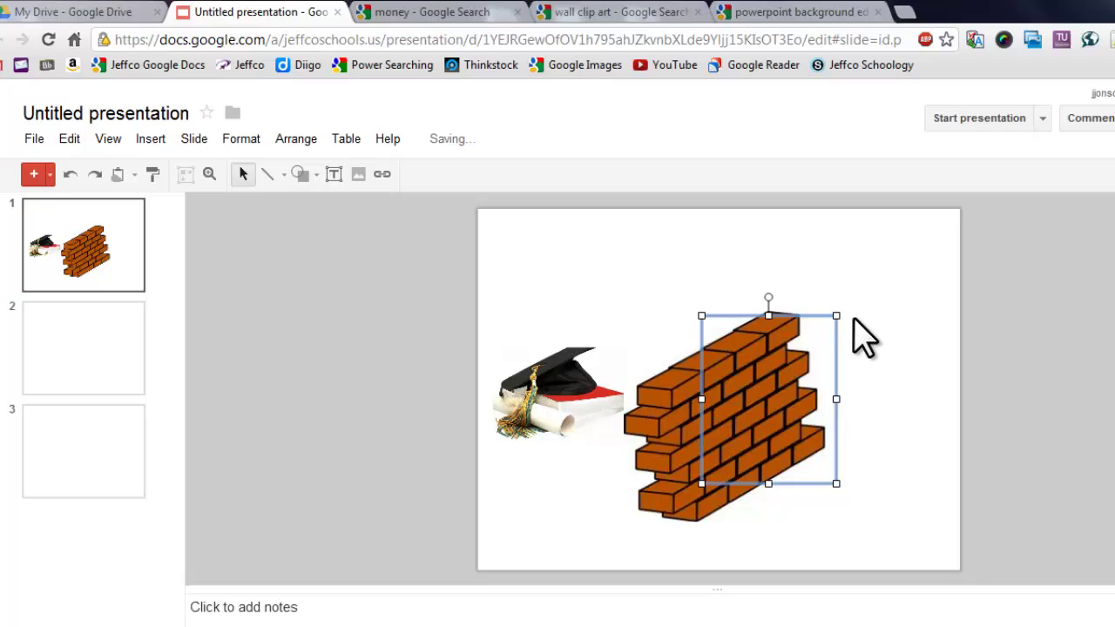
Shrink the dollar sign, set it just above the brick wall, and shift the wall slightly left.
drag(836, 315, 773, 396)
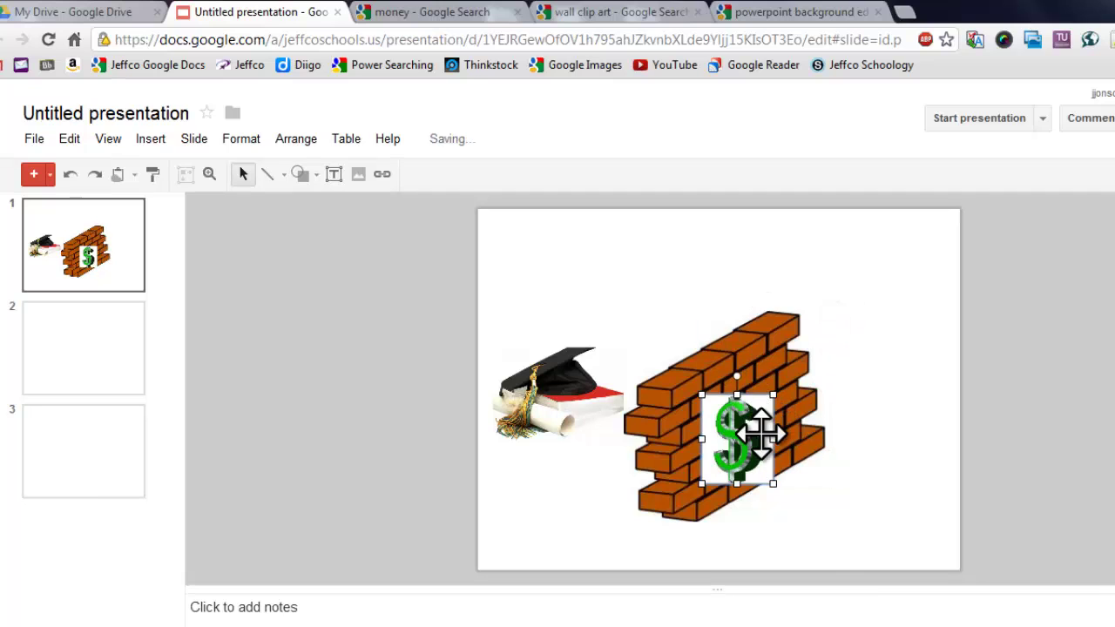
drag(750, 435, 718, 276)
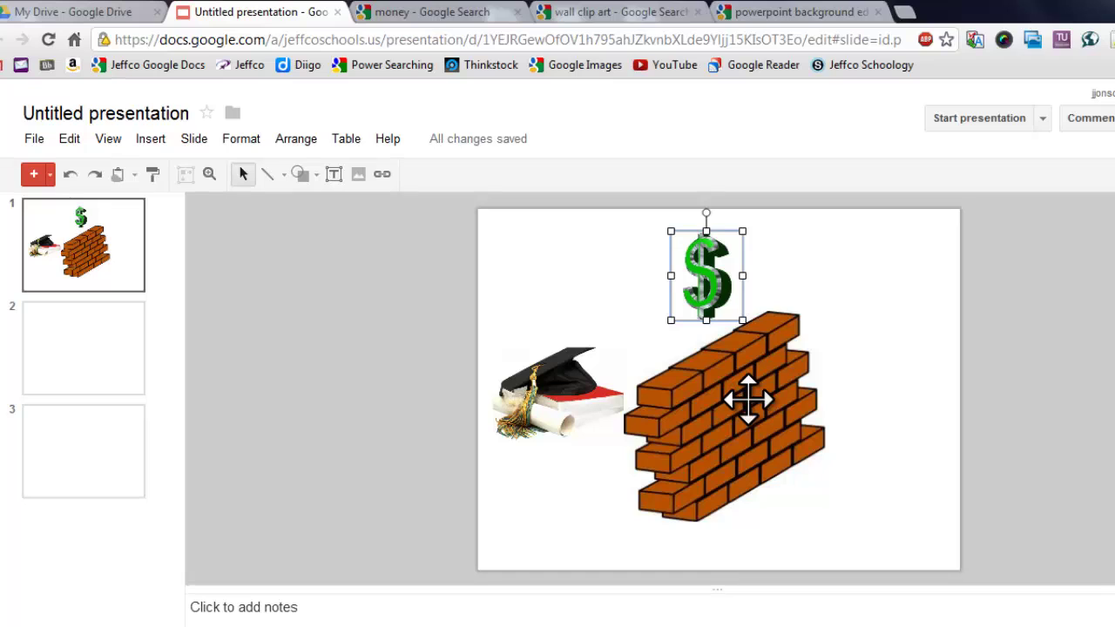
mouse_move(747, 399)
mouse_down()
mouse_move(729, 404)
mouse_move(729, 393)
mouse_up()
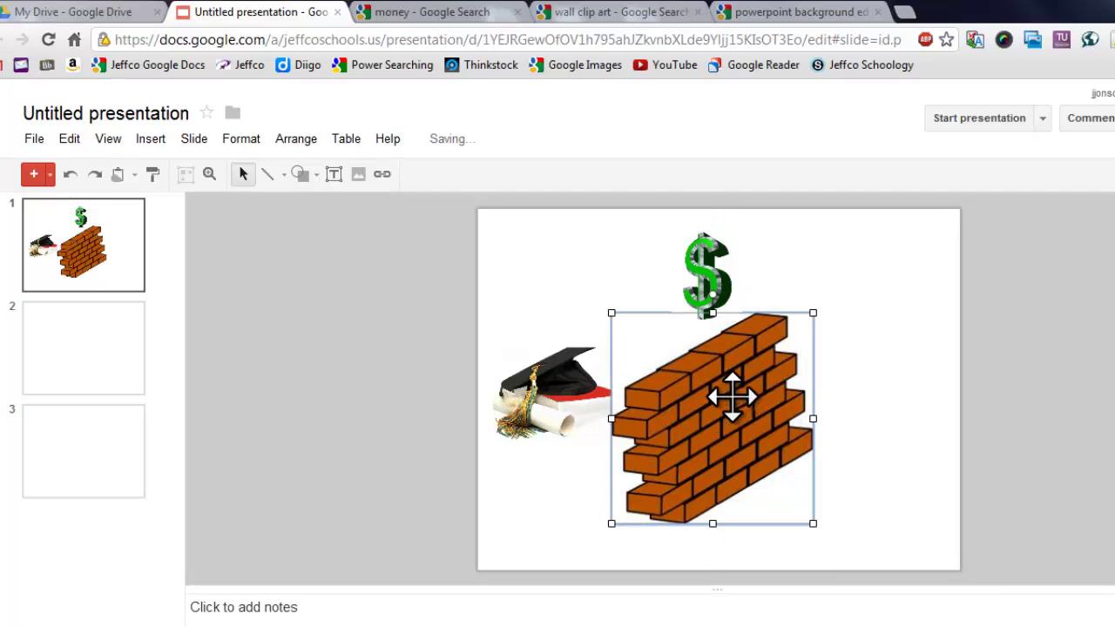
drag(739, 436, 712, 430)
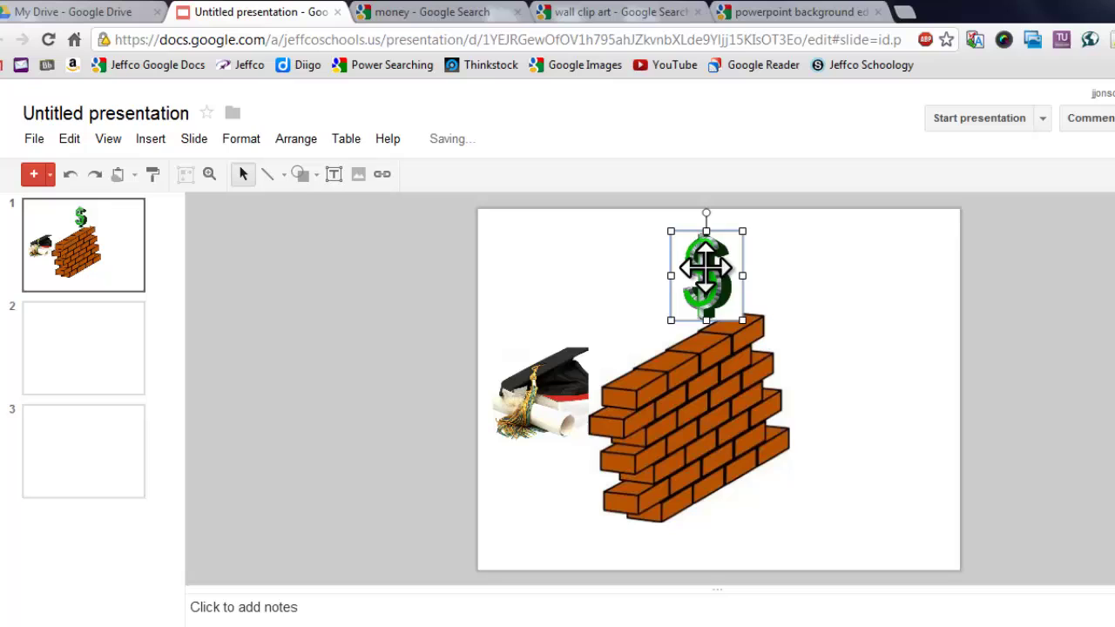
drag(706, 268, 677, 272)
click(924, 322)
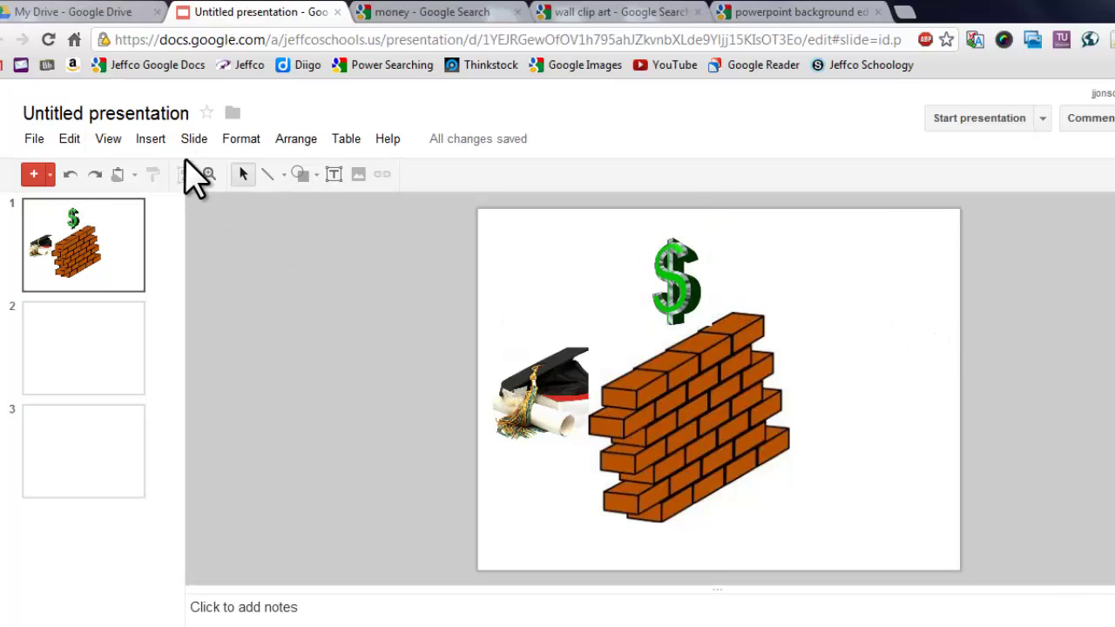
Add a 'Financial Aid' text box right of the wall, sized 36 pt and centred.
click(163, 139)
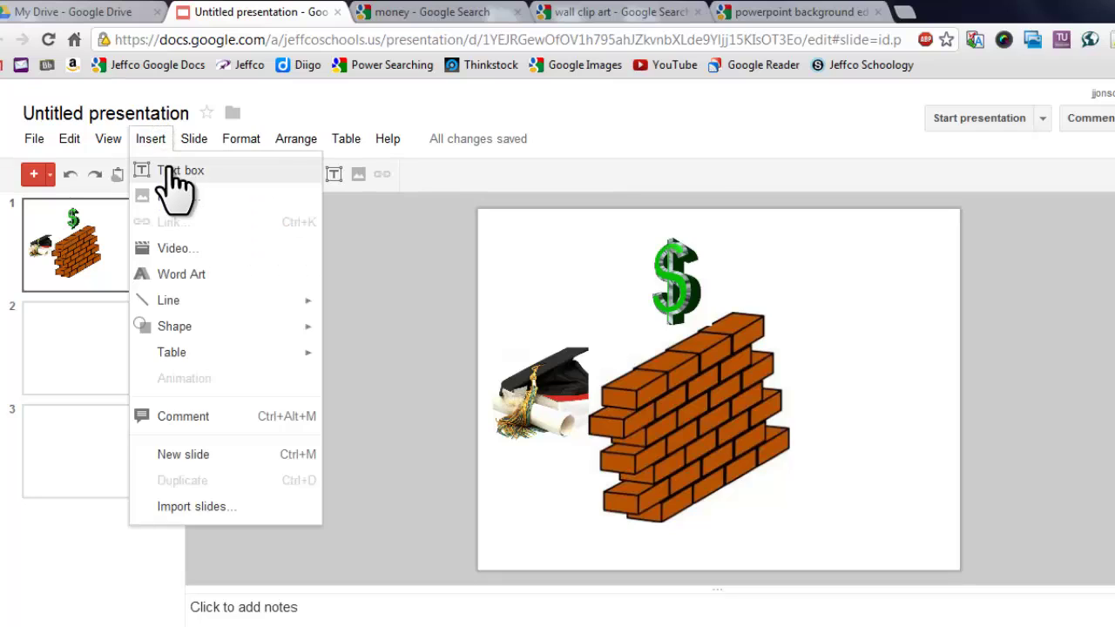
click(180, 168)
drag(785, 312, 950, 401)
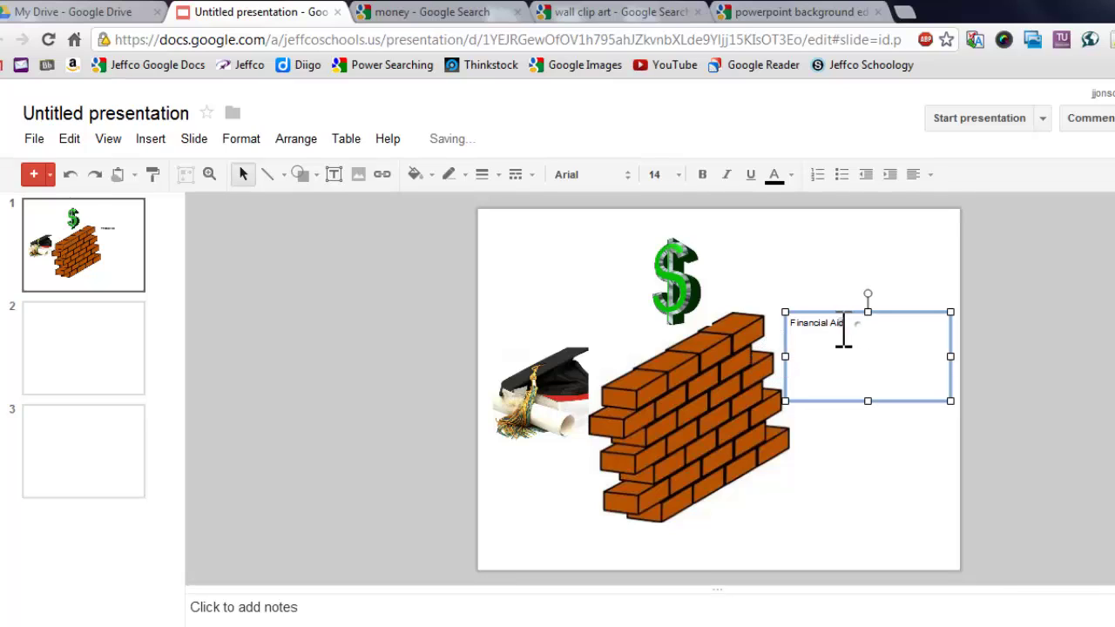
drag(843, 335, 759, 316)
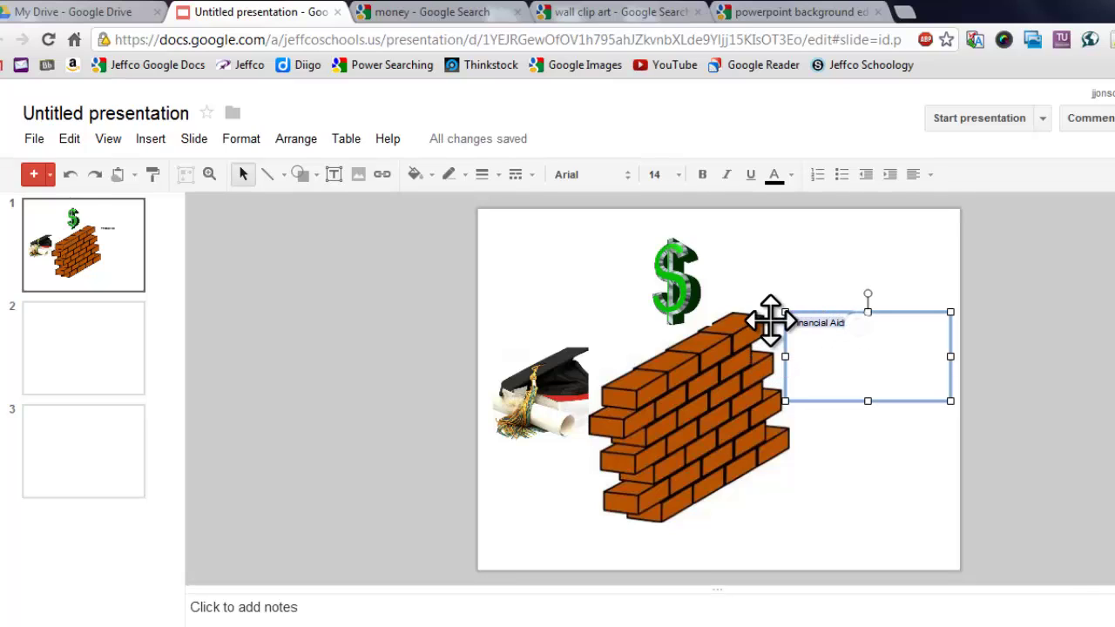
click(677, 174)
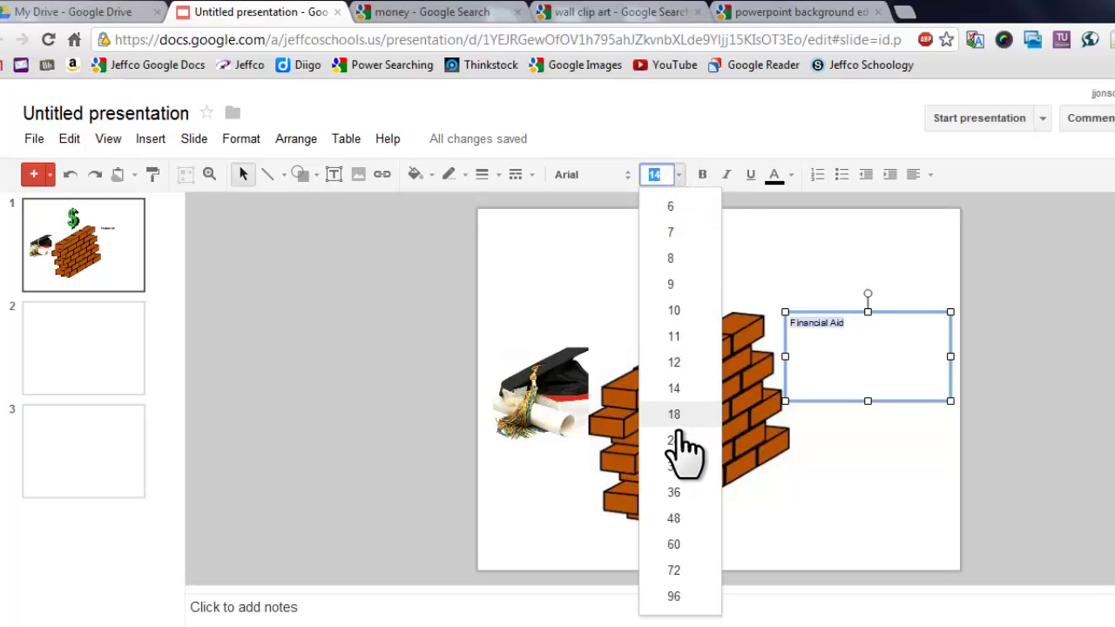
click(684, 493)
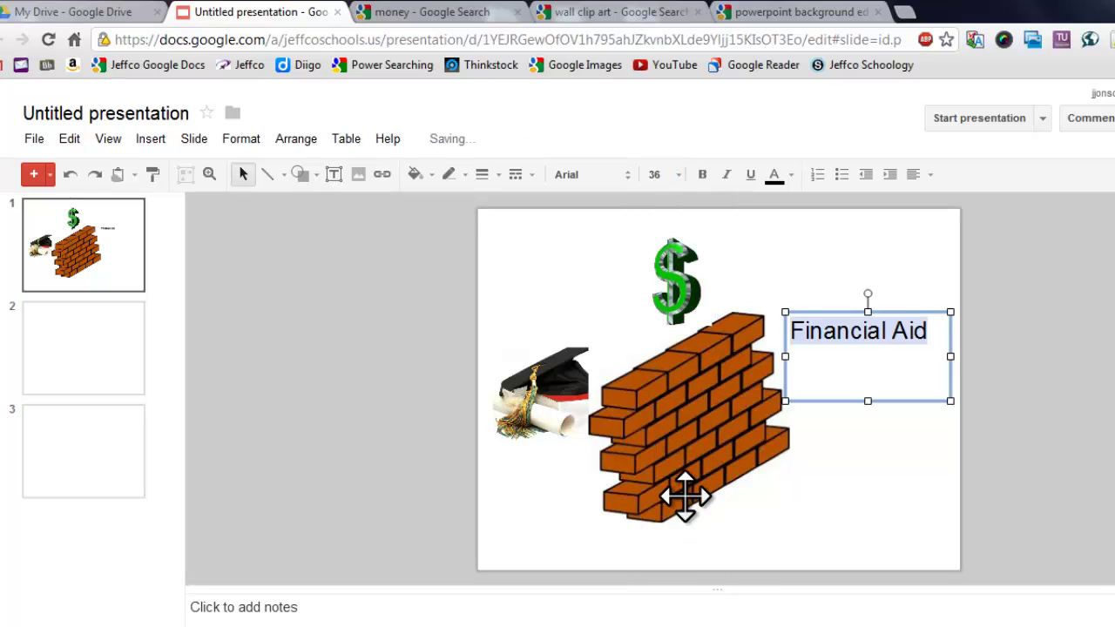
click(932, 176)
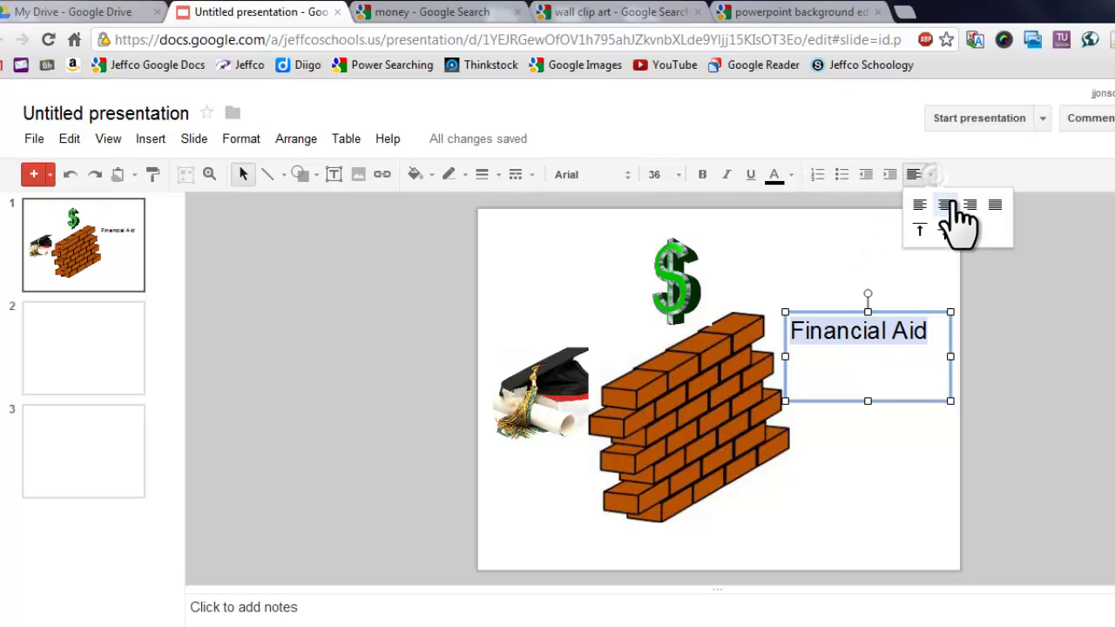
click(949, 206)
Fill the Financial Aid box with yellow and move it lower at the slide's right edge.
click(941, 312)
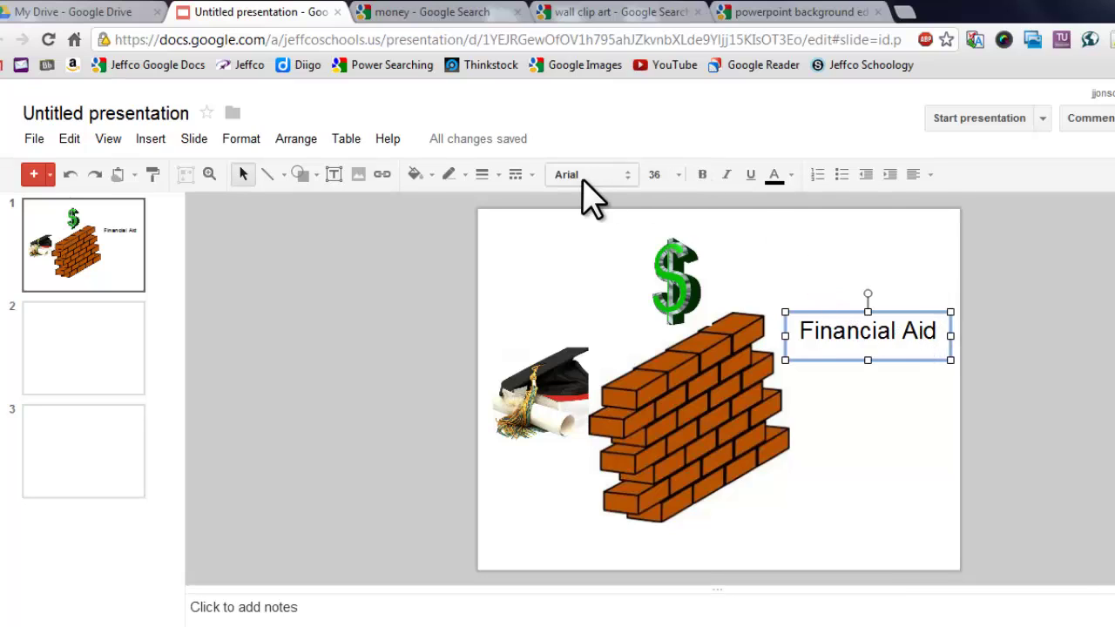
click(416, 174)
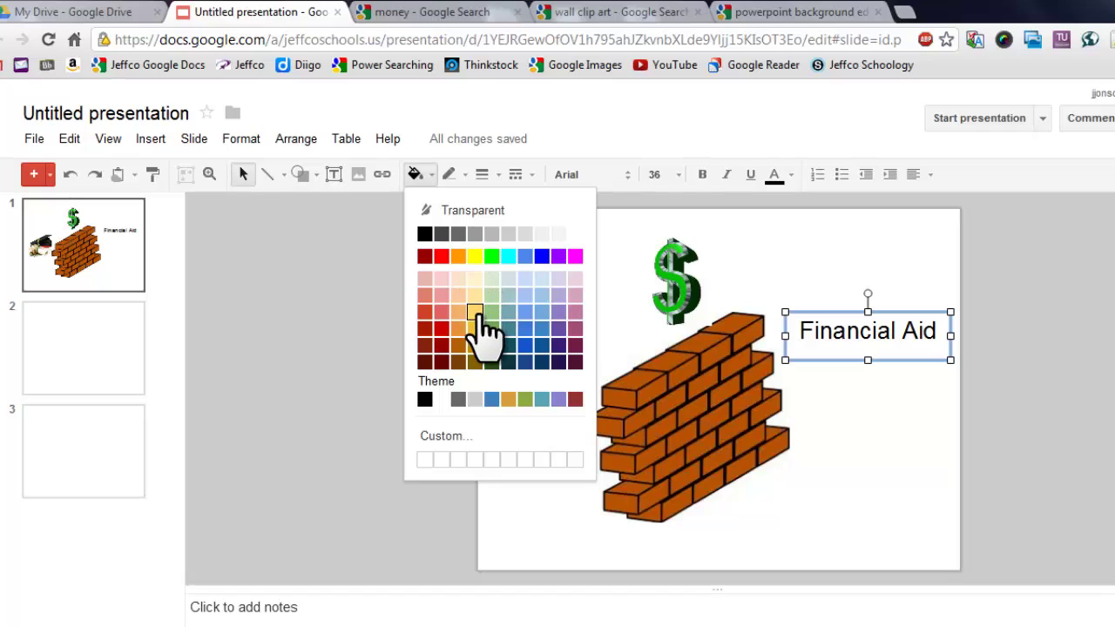
click(475, 256)
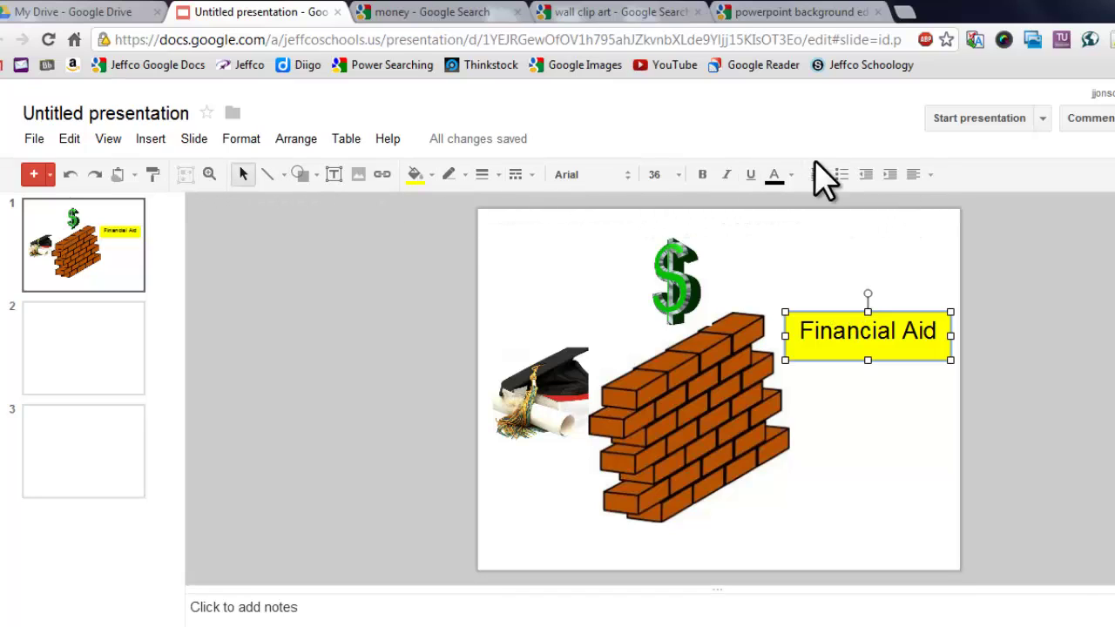
drag(836, 304, 846, 347)
click(818, 294)
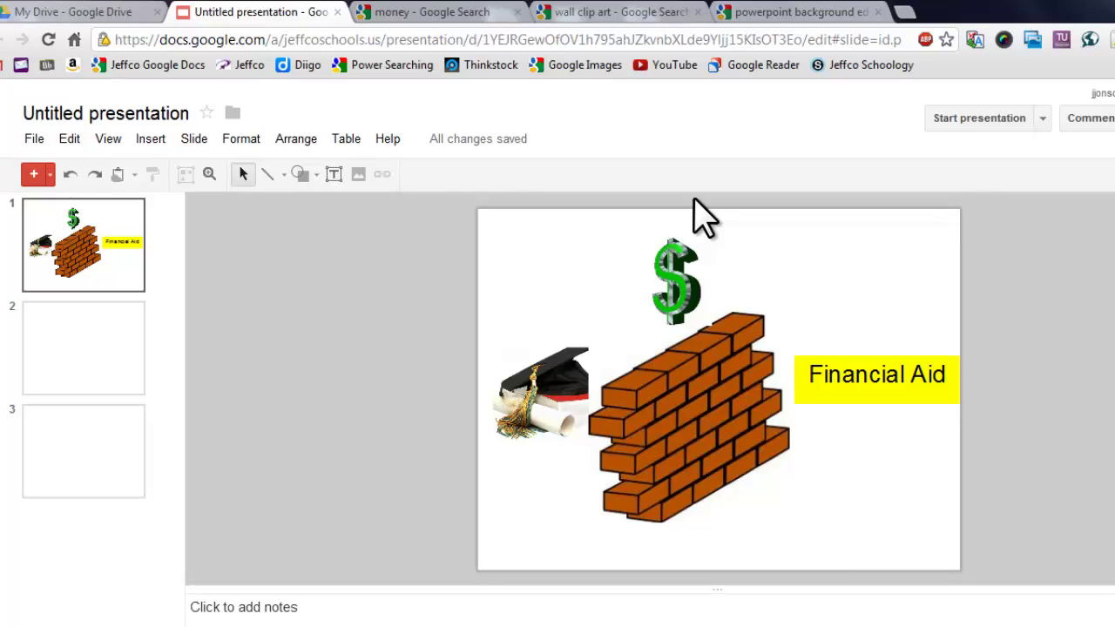
Open the 912_example.jpg glue-and-wave background result and copy its image URL.
click(772, 12)
mouse_move(776, 231)
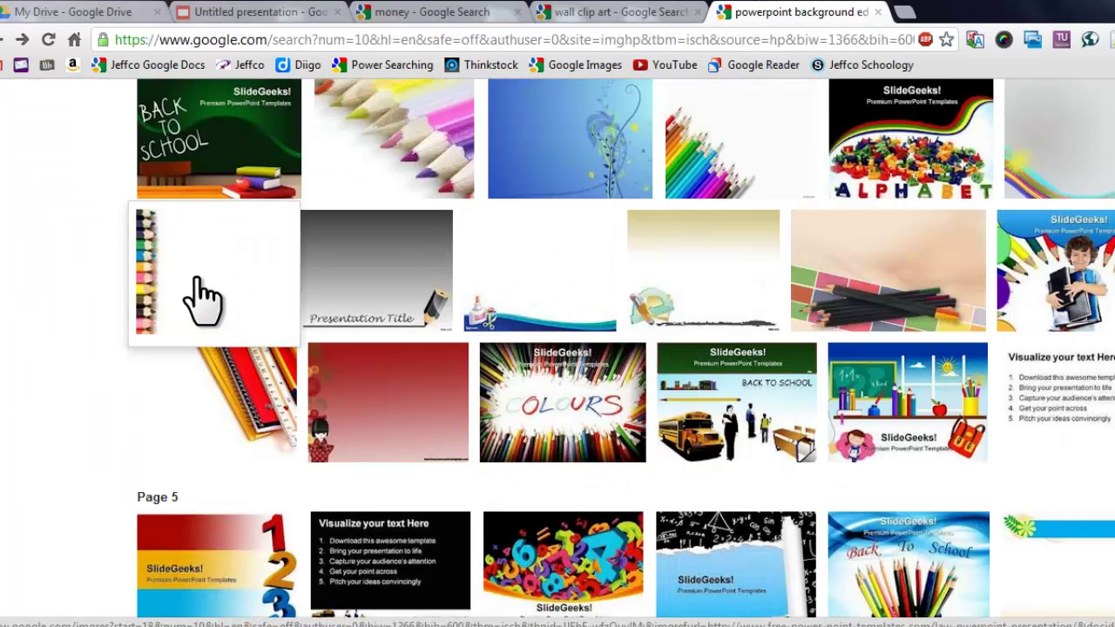
mouse_move(200, 296)
mouse_move(536, 283)
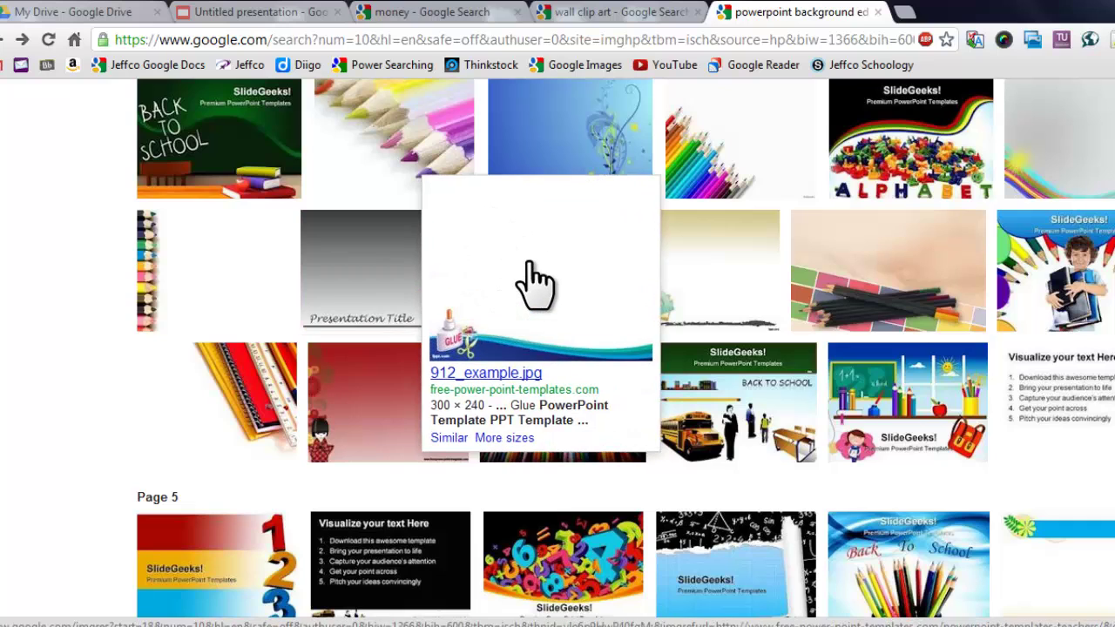
click(535, 283)
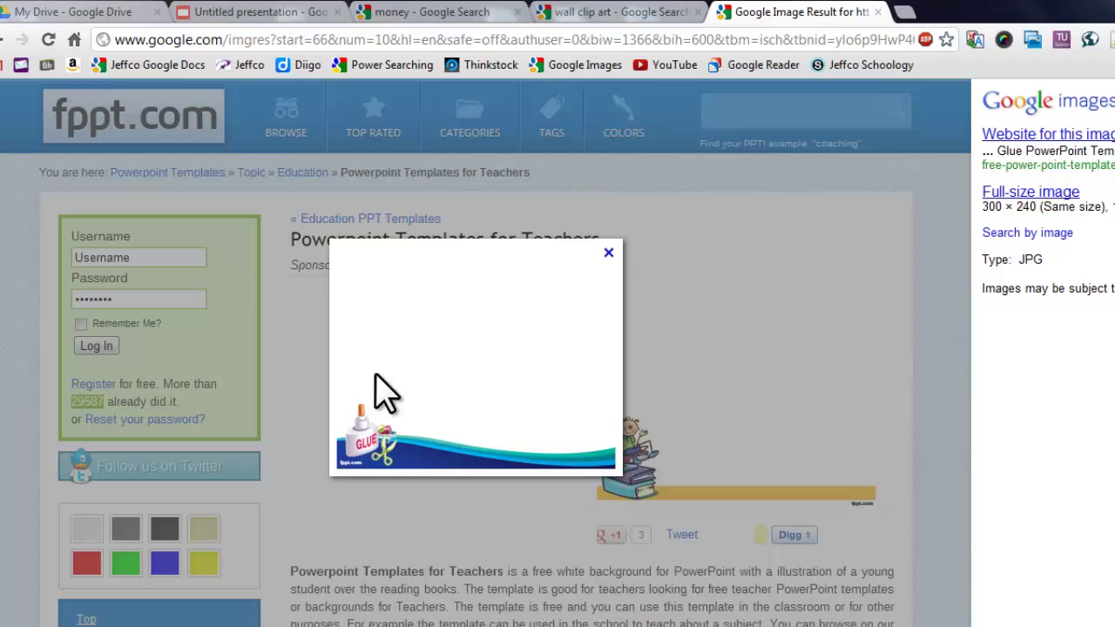
right_click(459, 324)
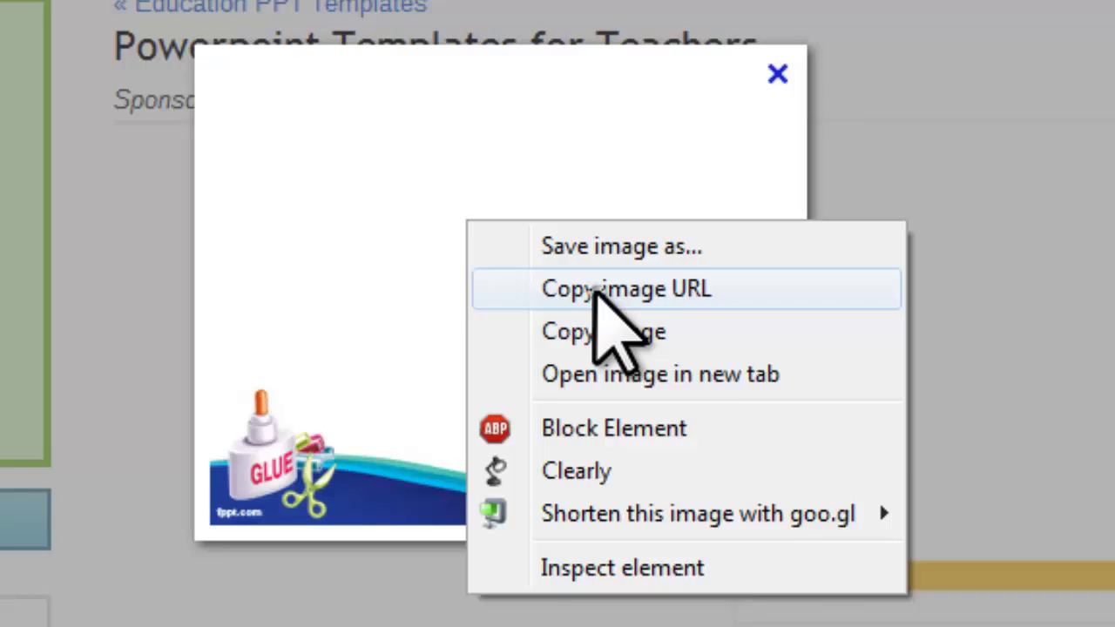
click(595, 295)
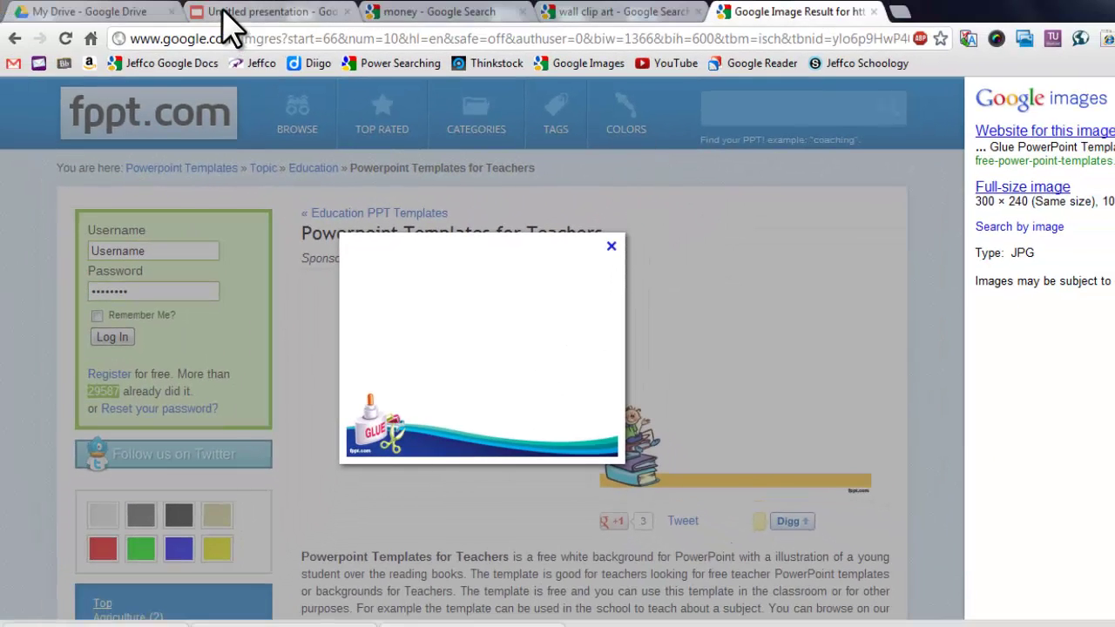
Set the glue-and-wave image from its pasted URL as the background of all three slides.
click(231, 15)
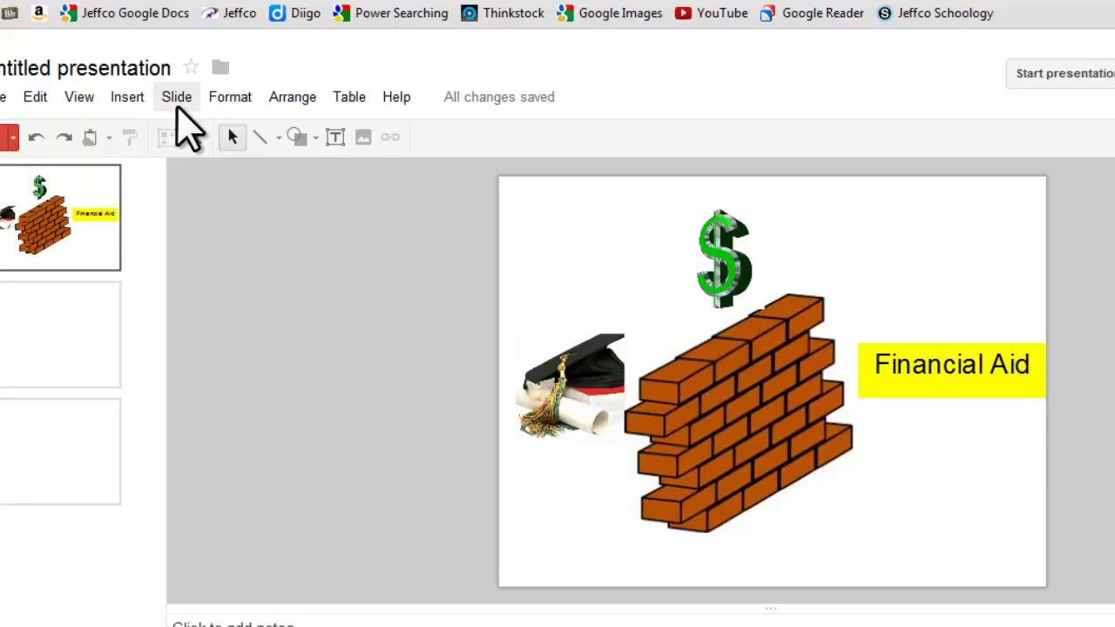
click(207, 135)
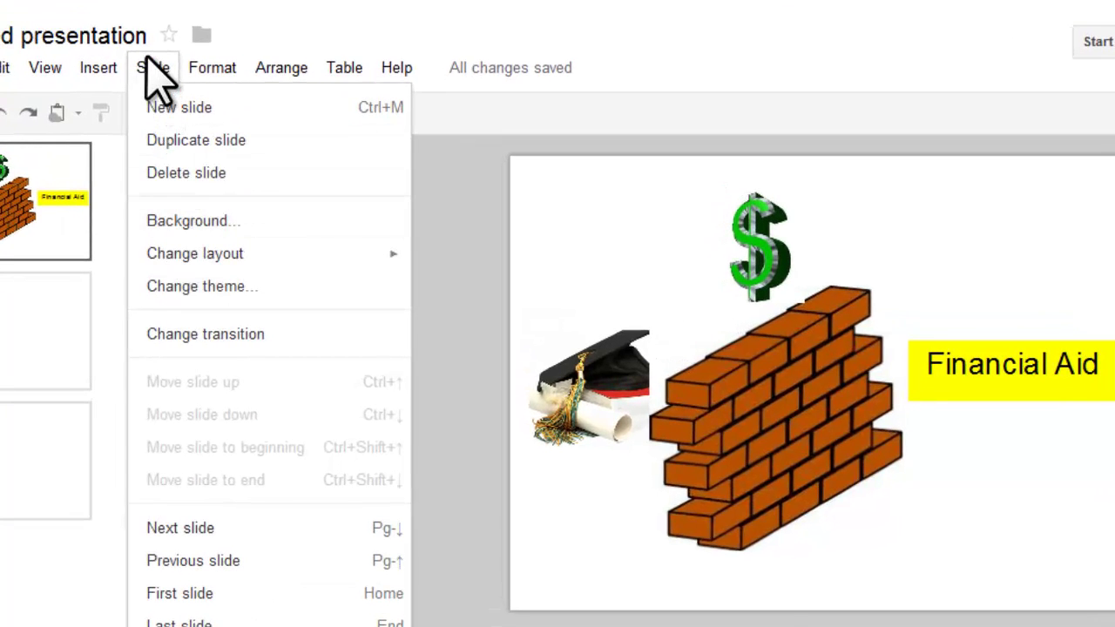
click(212, 224)
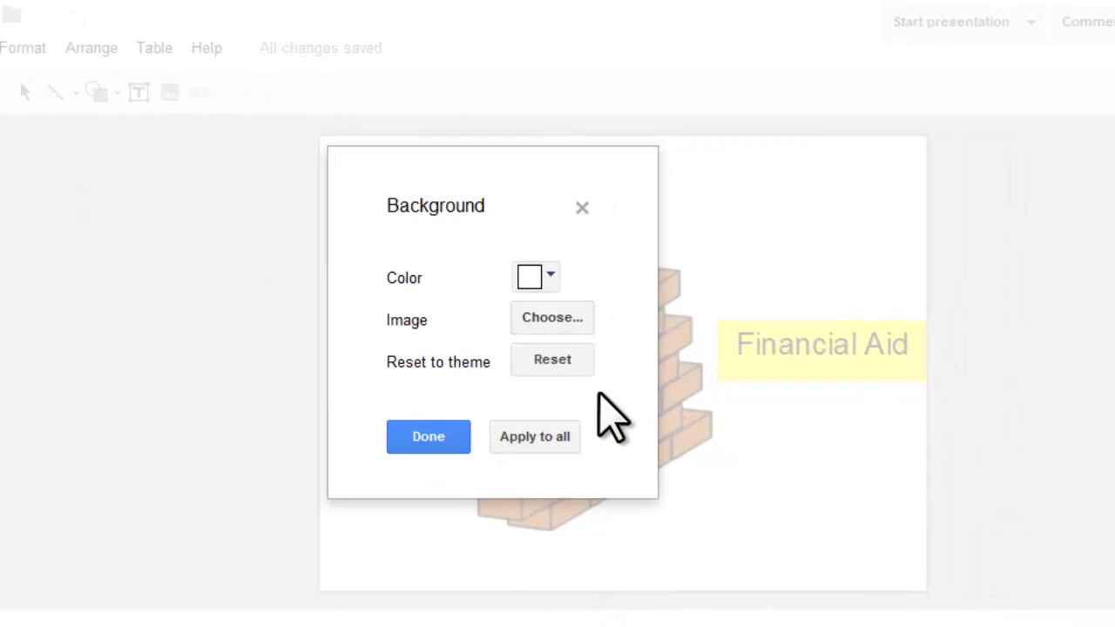
click(549, 316)
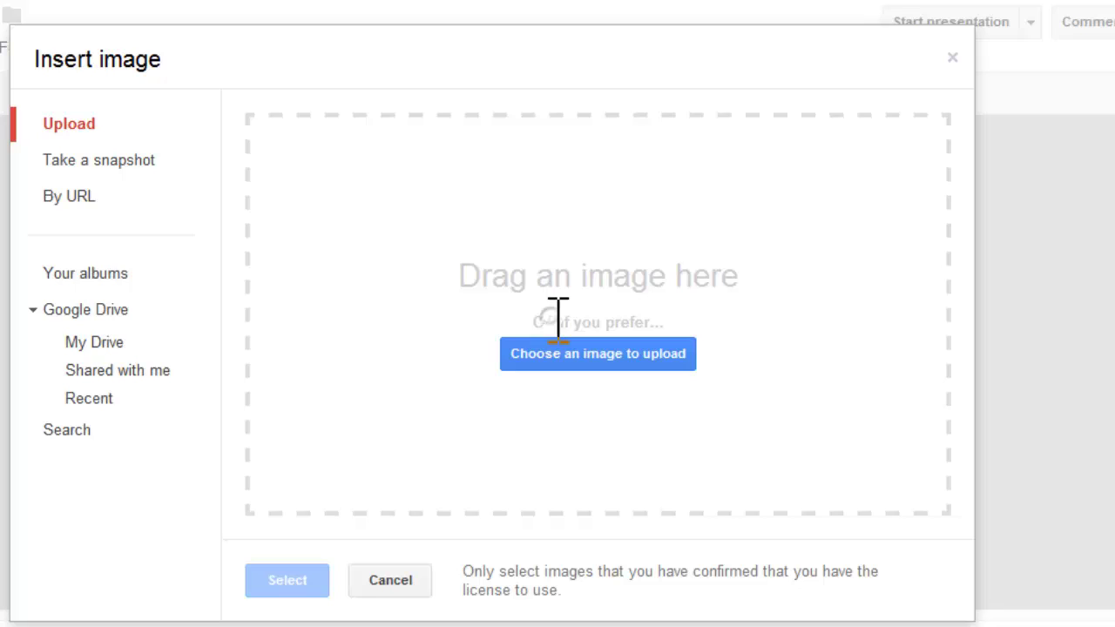
click(60, 198)
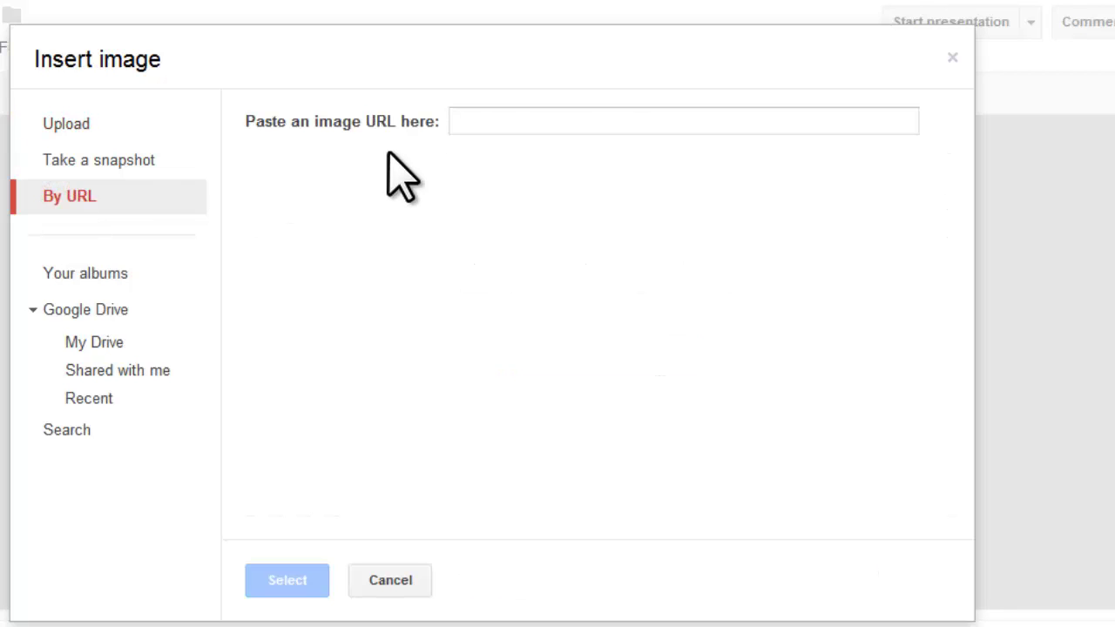
right_click(476, 124)
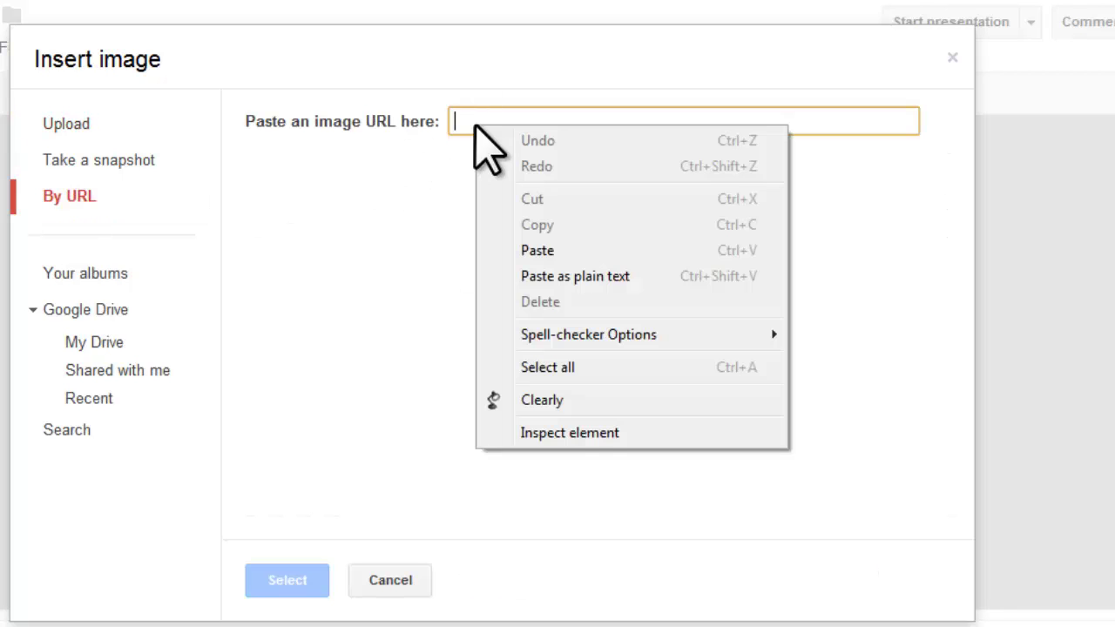
click(549, 252)
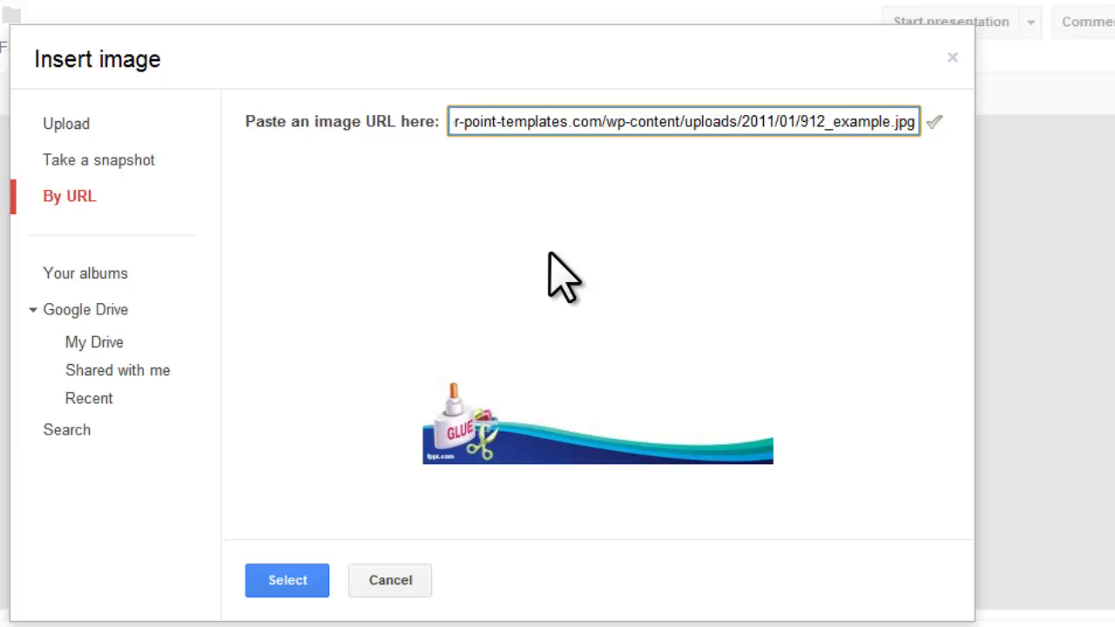
click(308, 583)
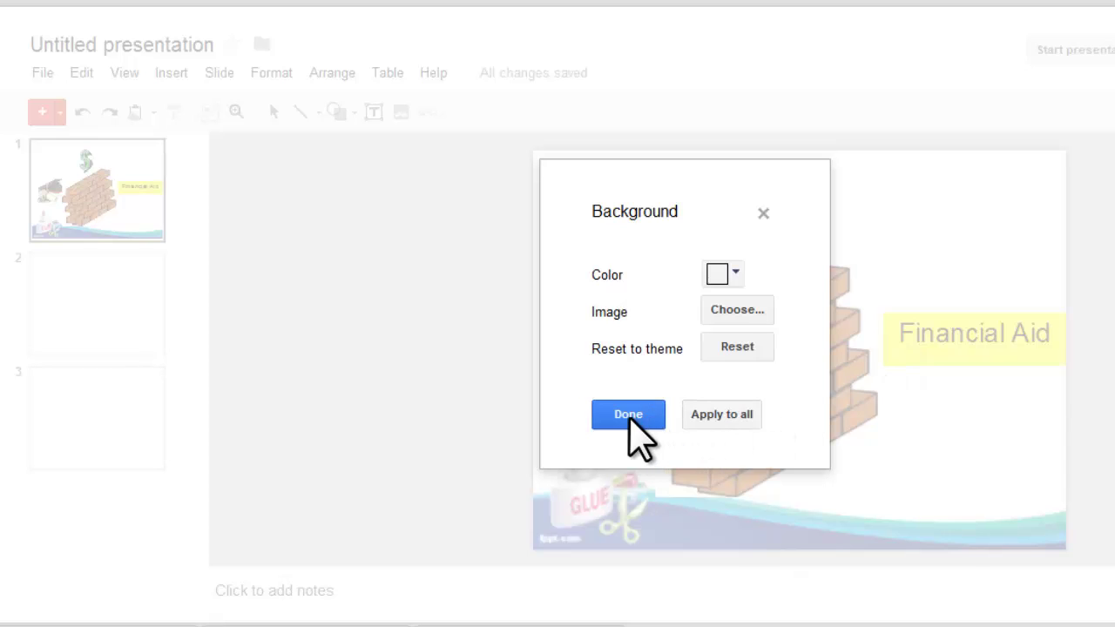
click(726, 422)
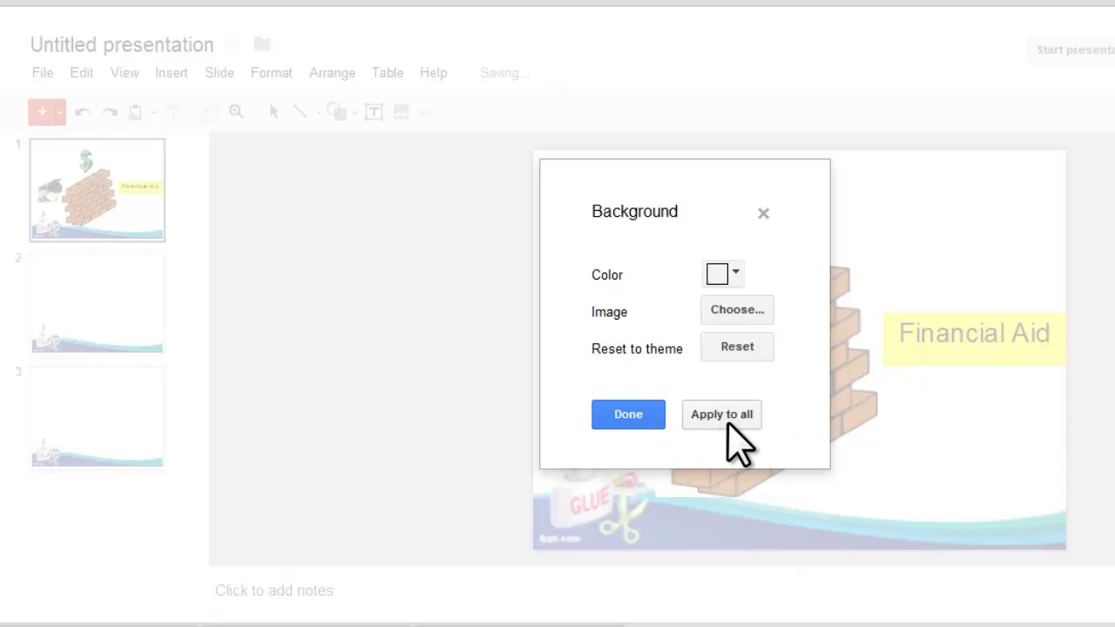
Nudge the green dollar-sign and brick-wall images slightly up and to the right.
click(640, 418)
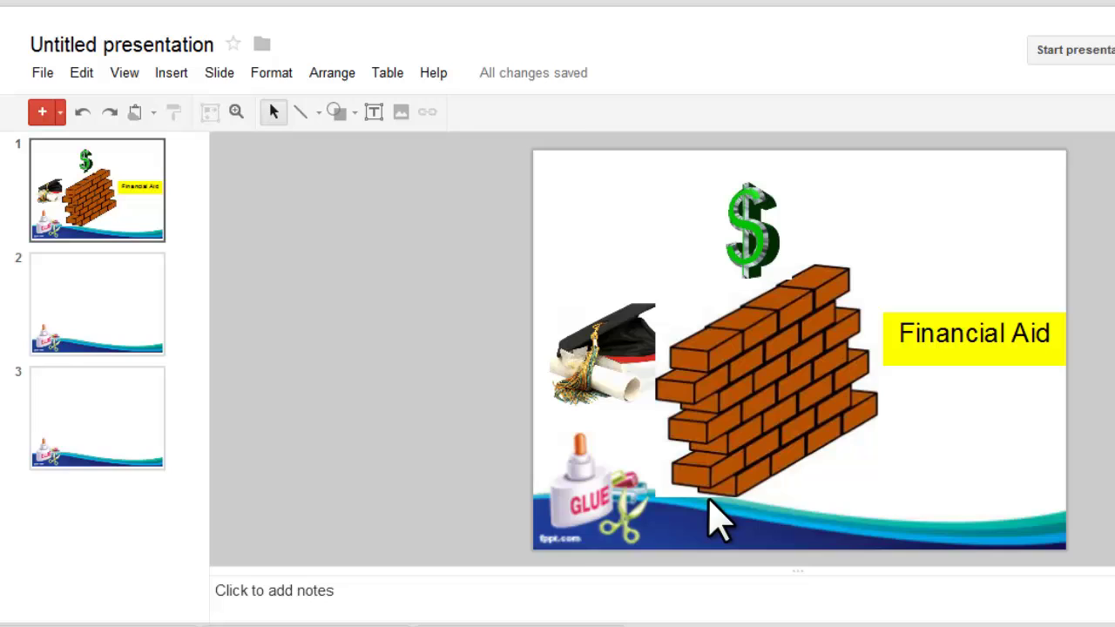
click(754, 234)
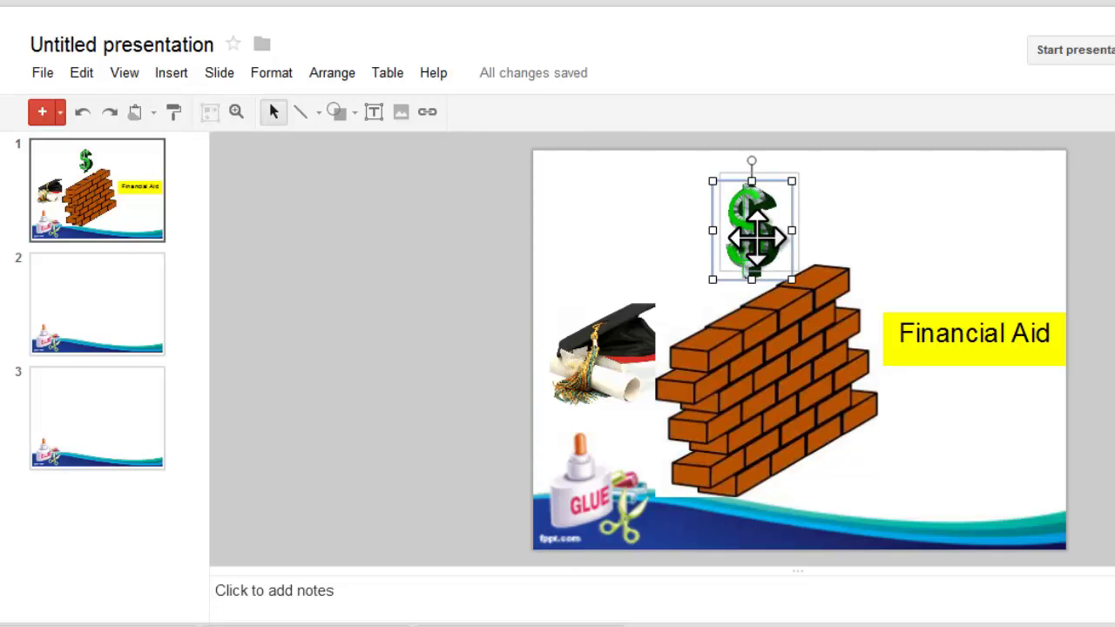
drag(755, 233, 768, 218)
drag(791, 388, 796, 381)
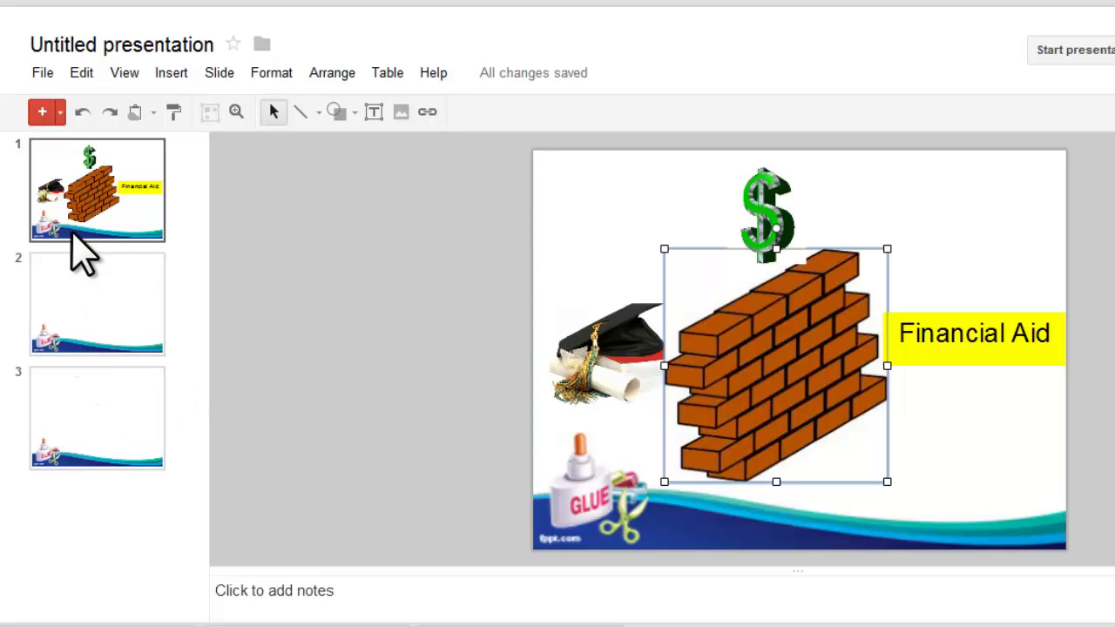
Add a fourth slide and reapply the glue-and-wave background to all four slides.
click(40, 114)
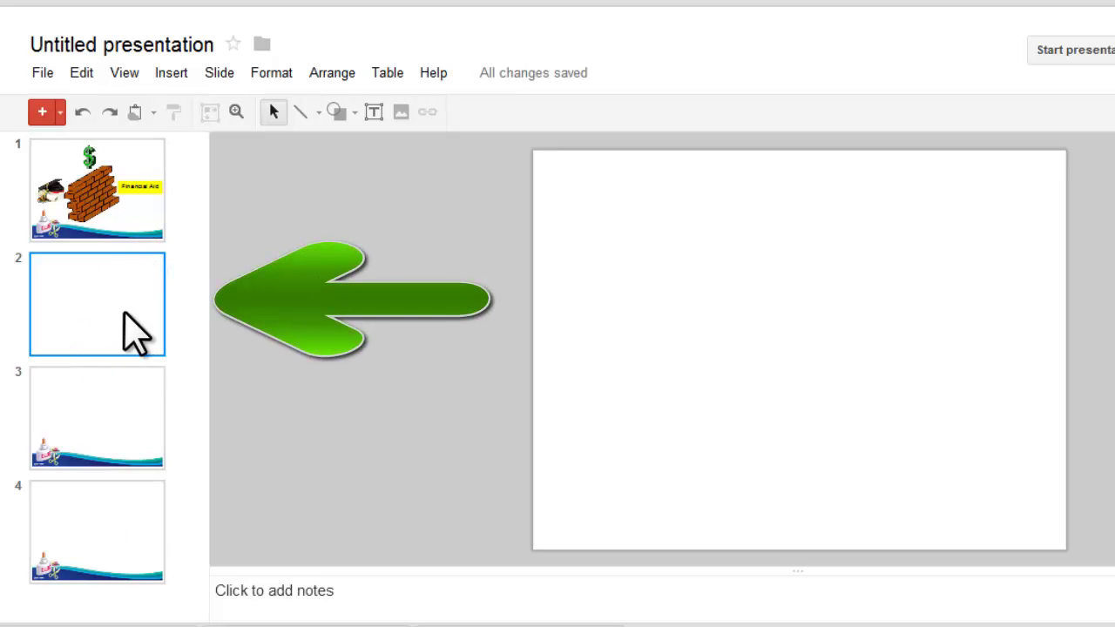
click(136, 211)
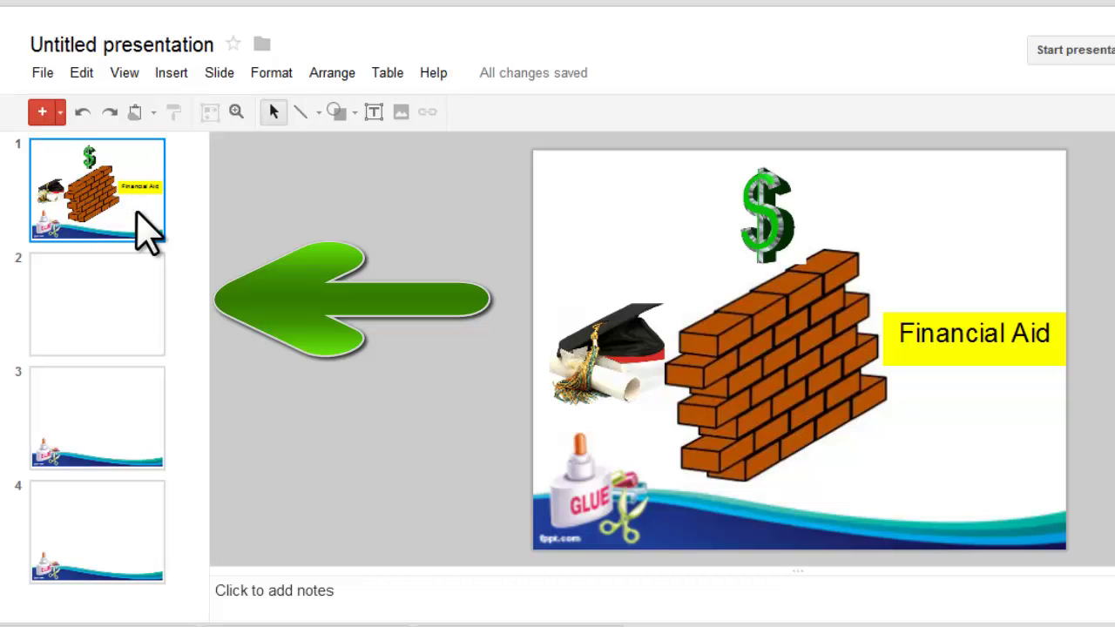
click(227, 74)
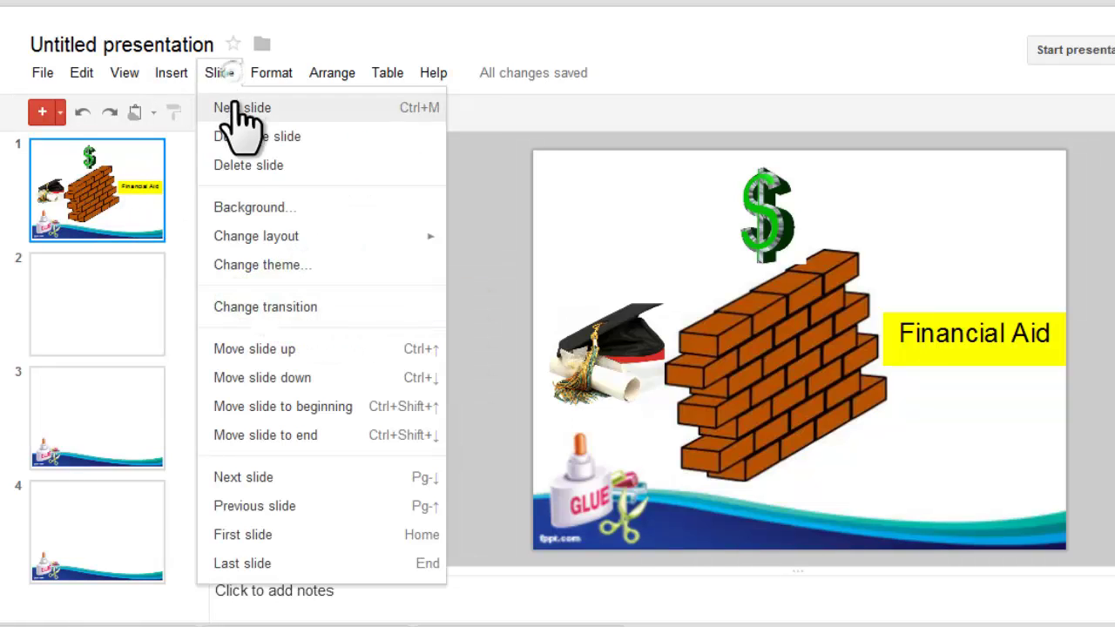
click(264, 209)
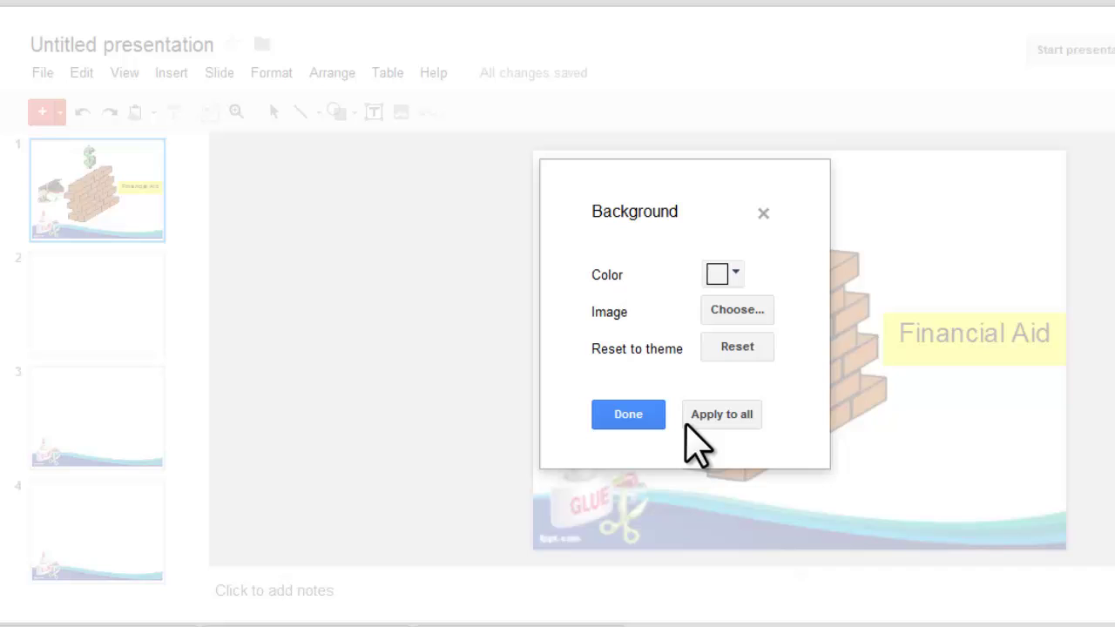
click(711, 417)
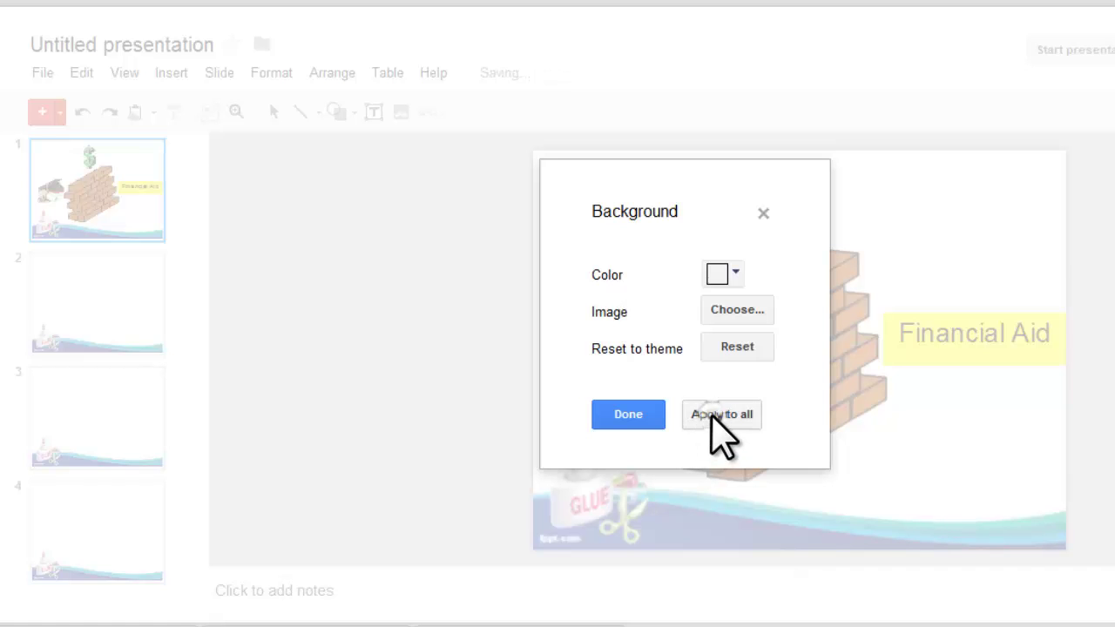
click(658, 416)
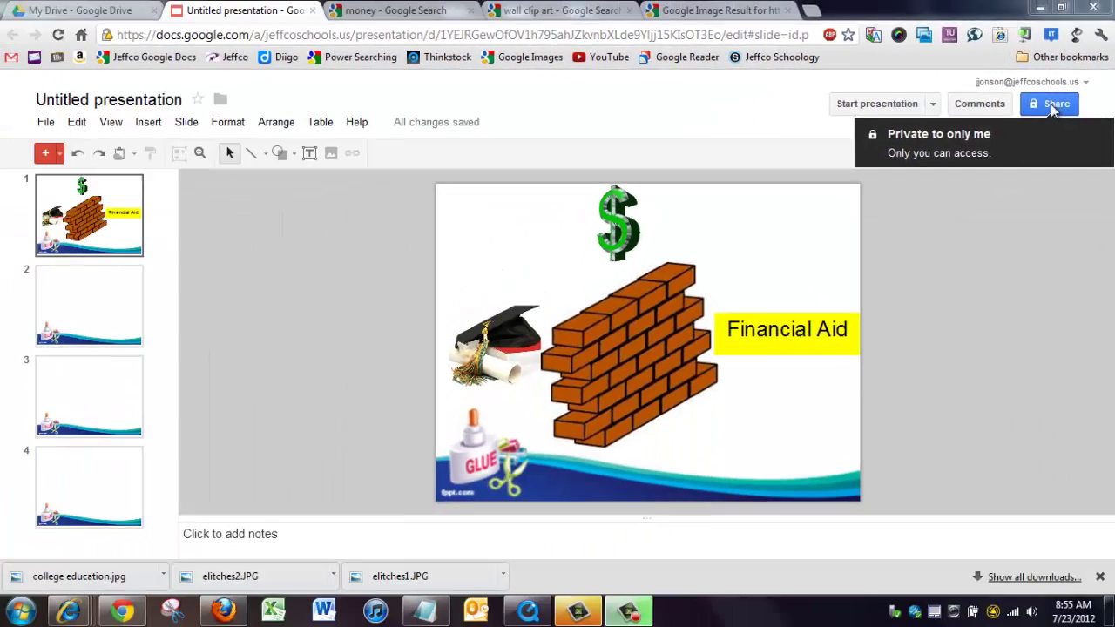
Share the presentation with the partner, entered by name, with Can edit access.
click(987, 142)
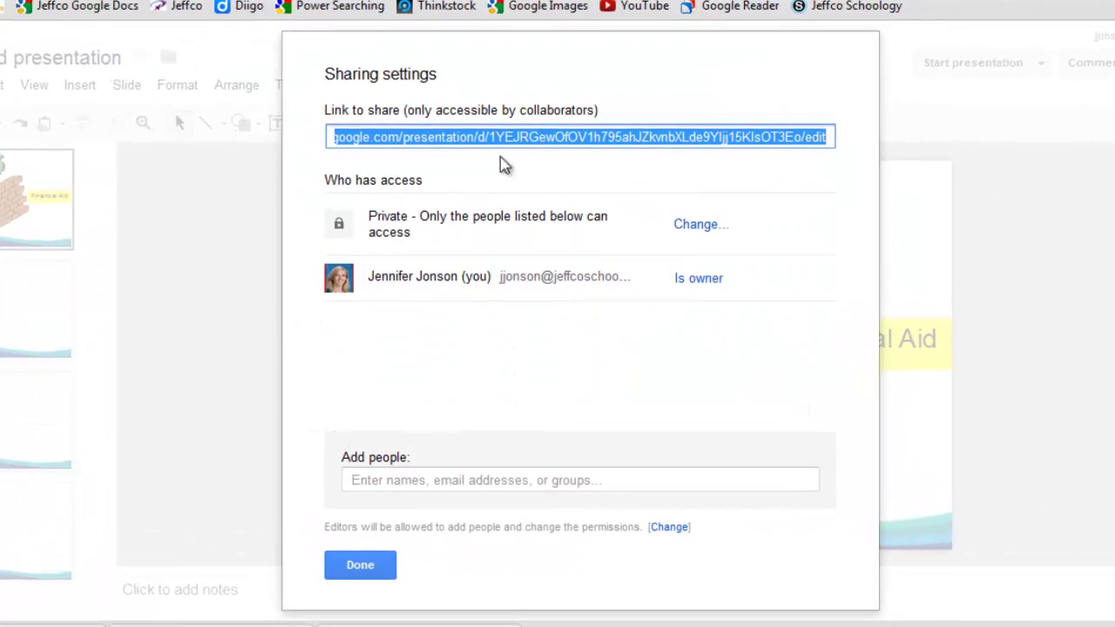
click(495, 480)
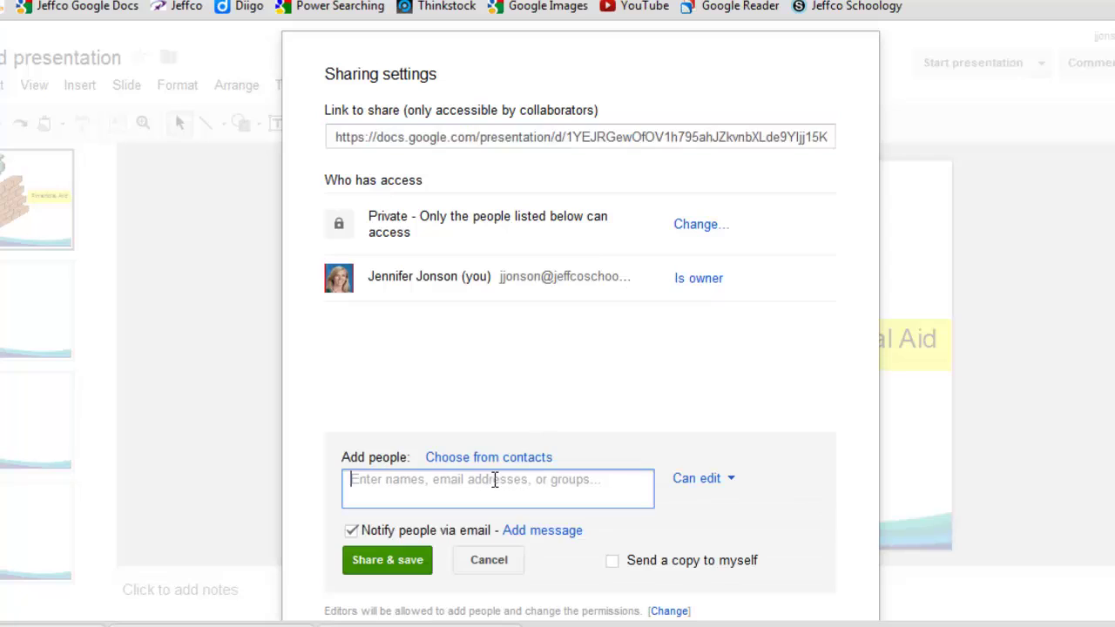
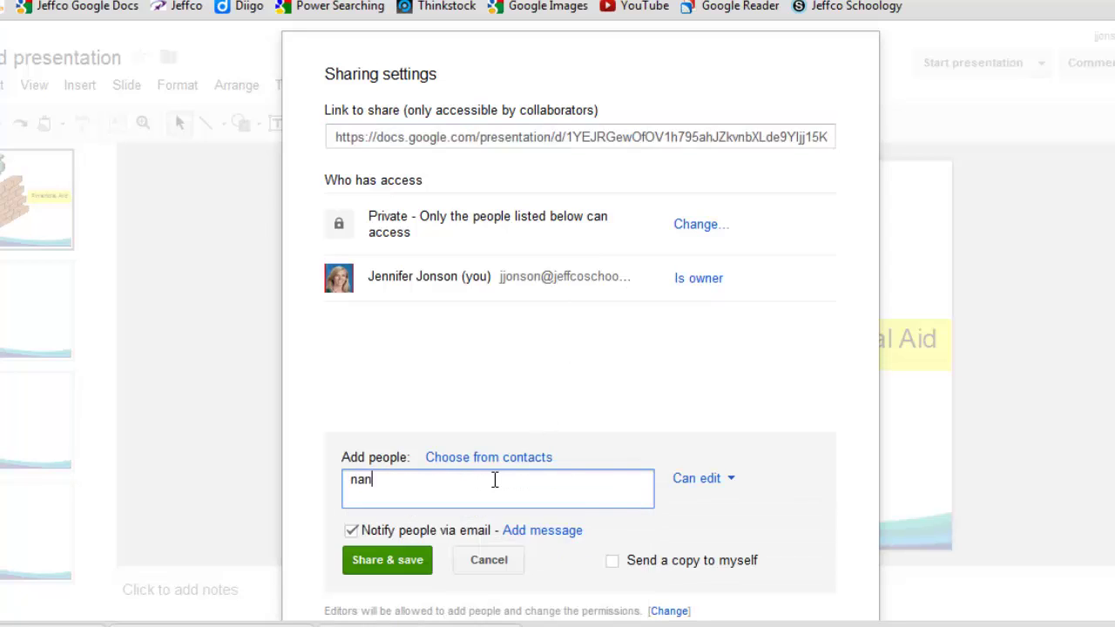
click(470, 521)
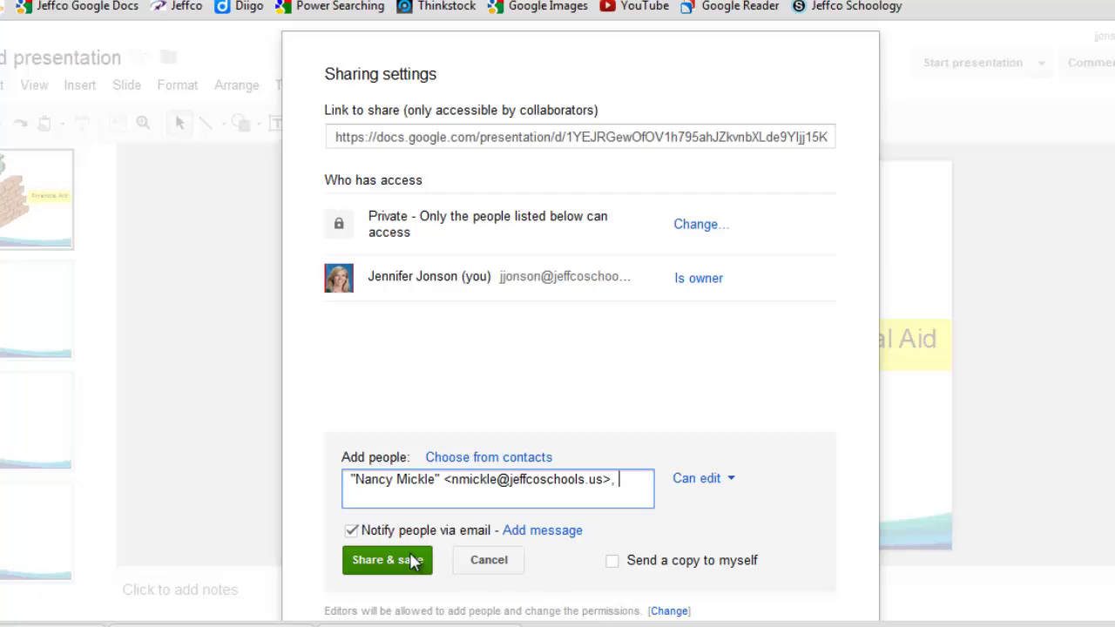
click(410, 558)
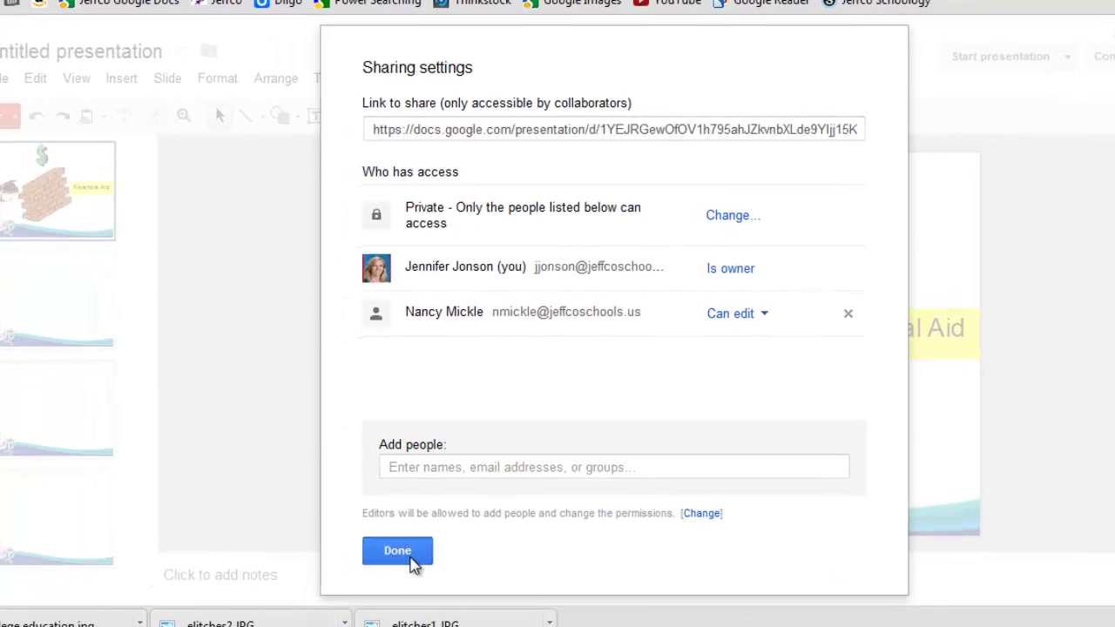
click(374, 563)
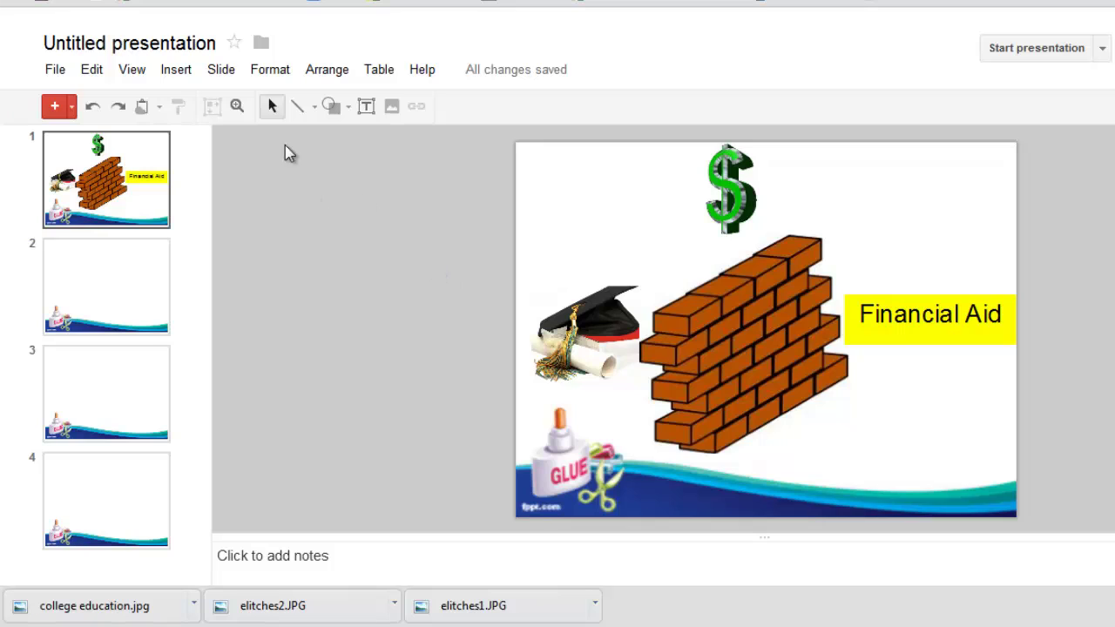
Rename the Untitled presentation to 'College Funding Presentation'.
click(168, 60)
text(College Funding Presentation)
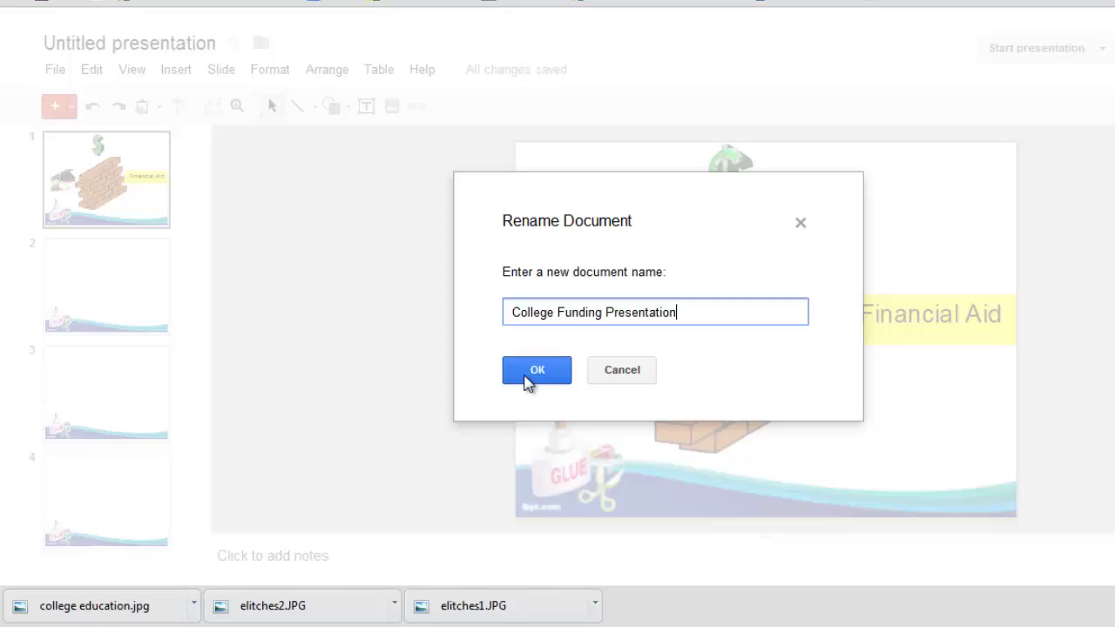
click(528, 380)
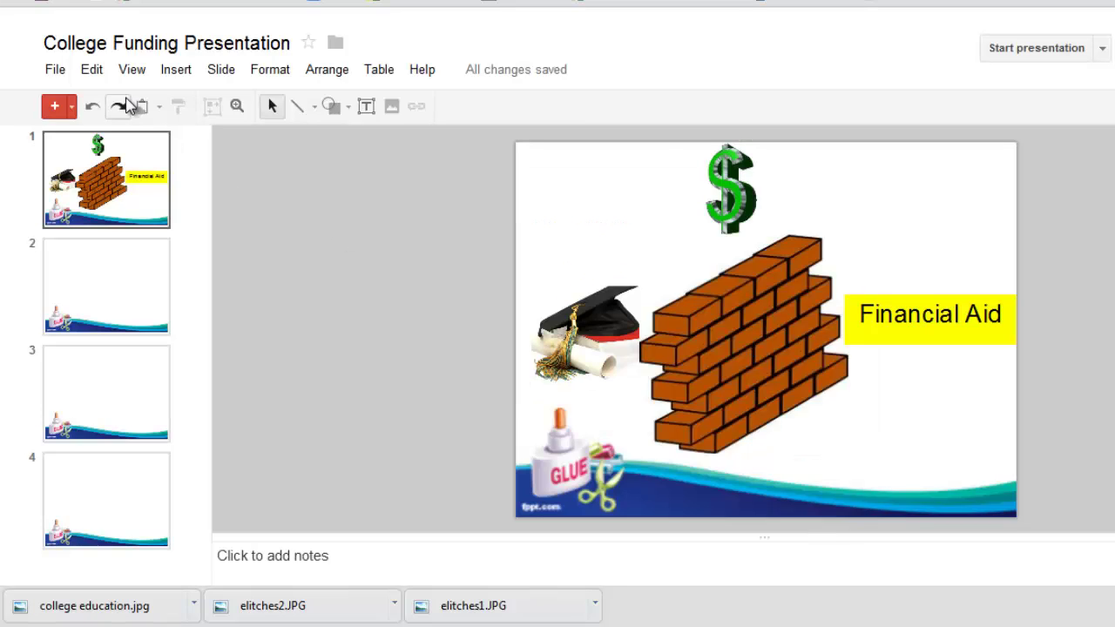